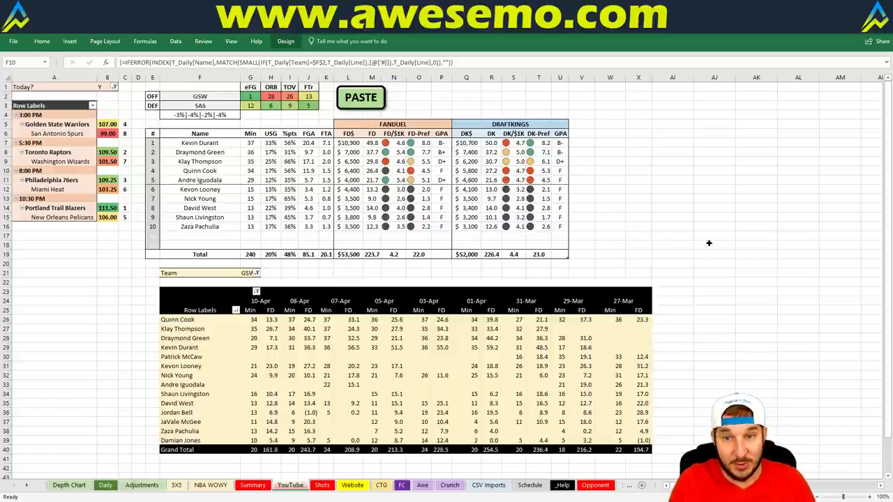
pyautogui.hotkey('alt', 'Tab')
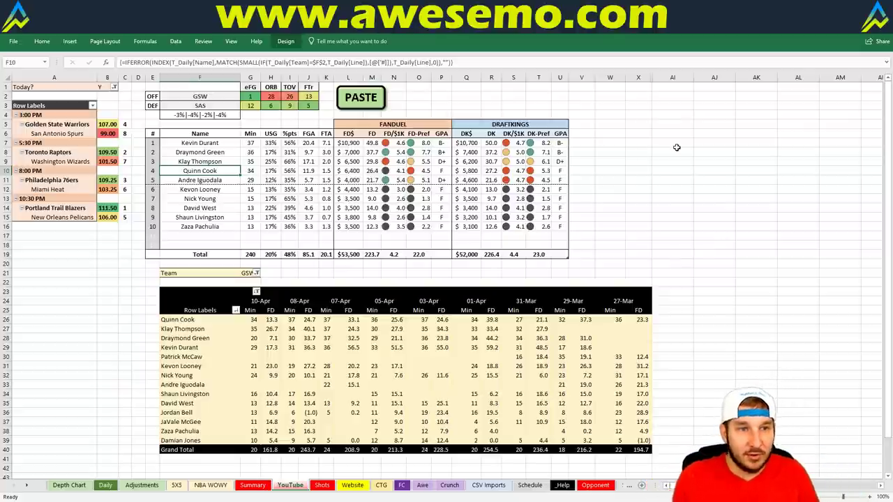
pyautogui.click(606, 158)
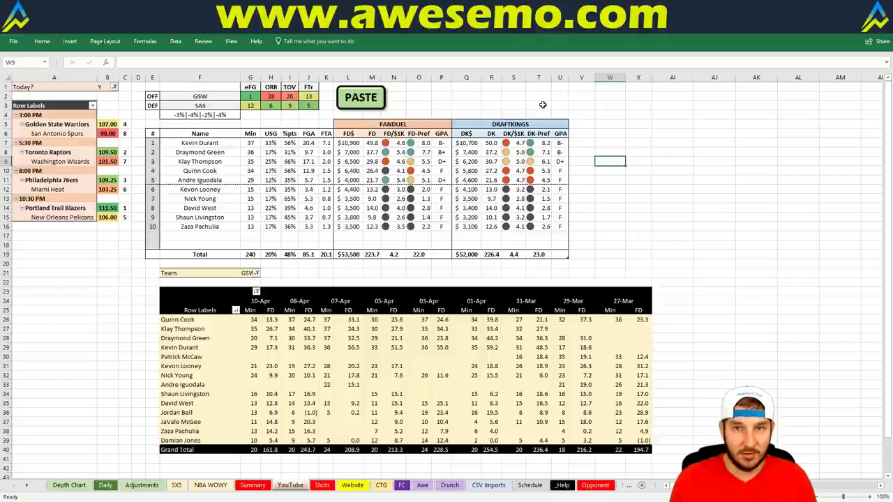
pyautogui.click(543, 105)
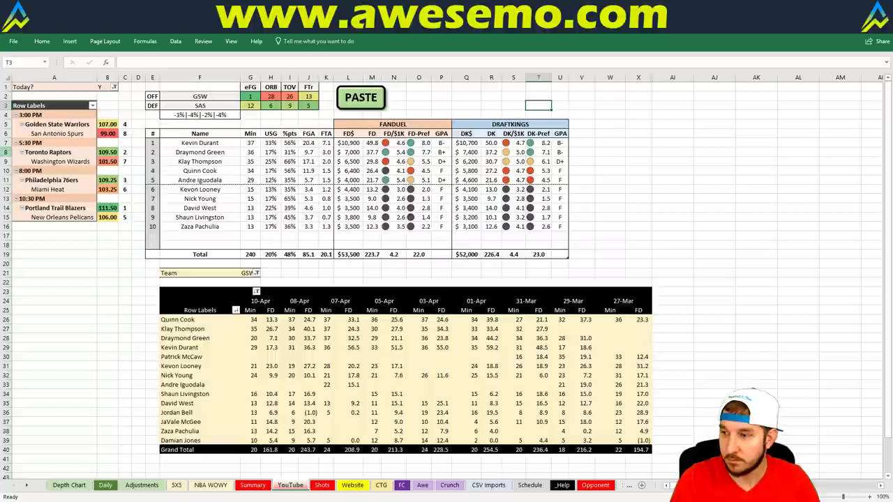
# Set the Team filter above the game log to SAS to review the San Antonio Spurs' projections.
pyautogui.click(247, 273)
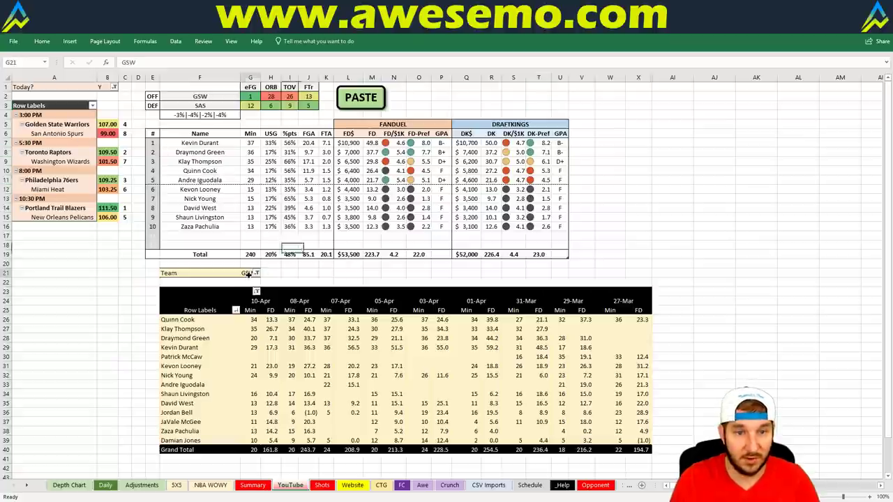
pyautogui.write('SAS')
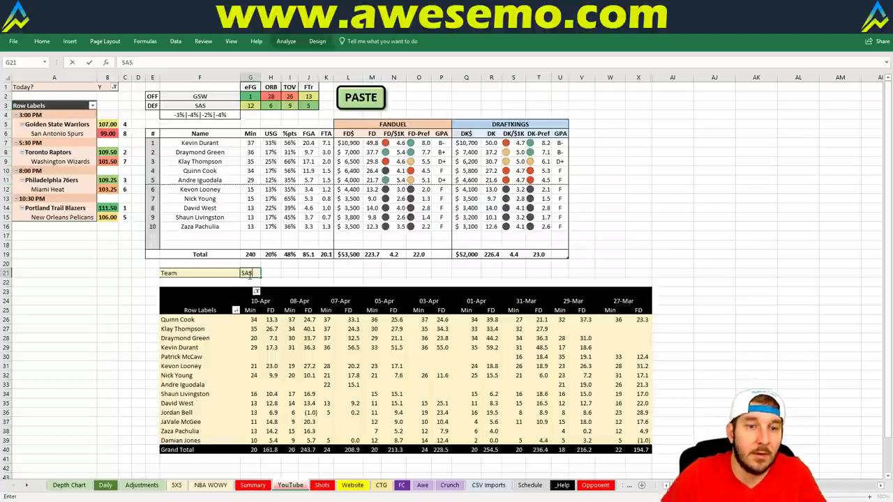
pyautogui.press('Return')
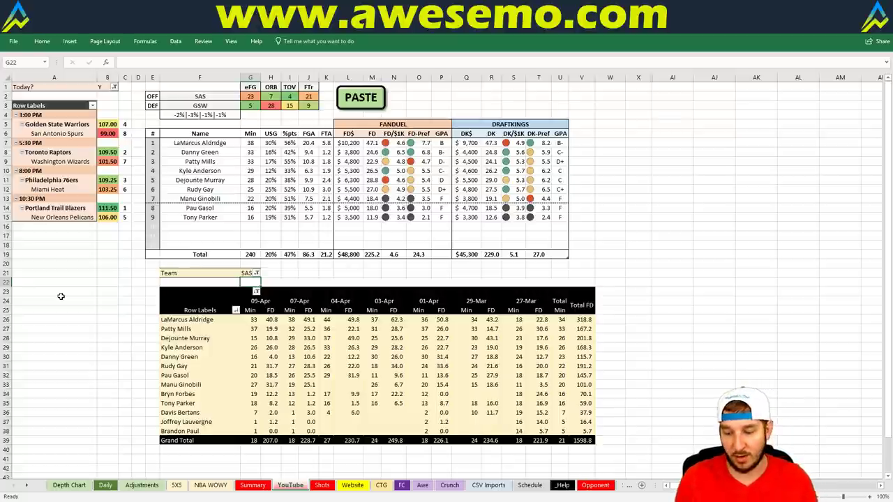
# Review the Toronto–Washington matchup by setting the Team filter to TOR and, after that, to WAS.
pyautogui.press('Up')
pyautogui.write('TOR')
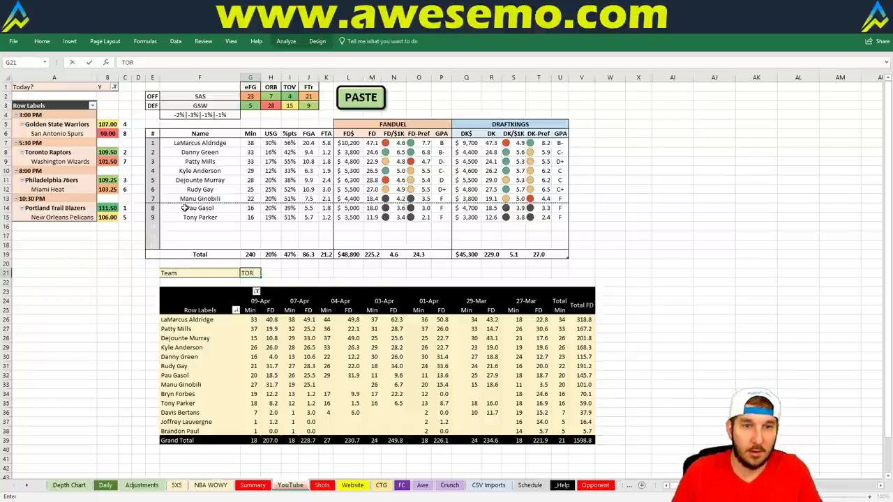
pyautogui.press('Return')
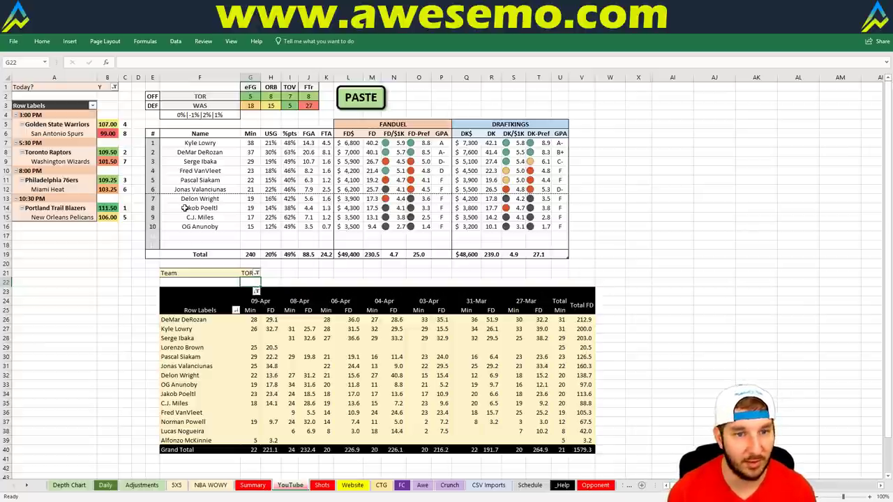
pyautogui.press('Up')
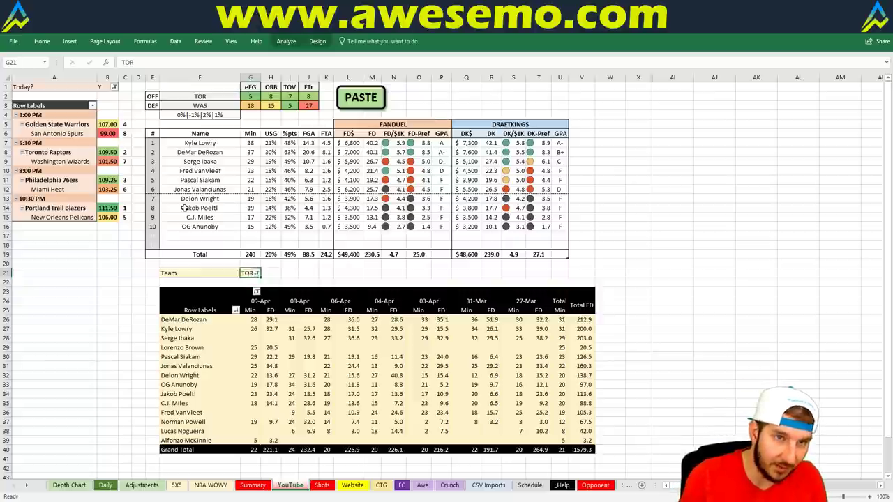
pyautogui.write('WAS')
pyautogui.press('Return')
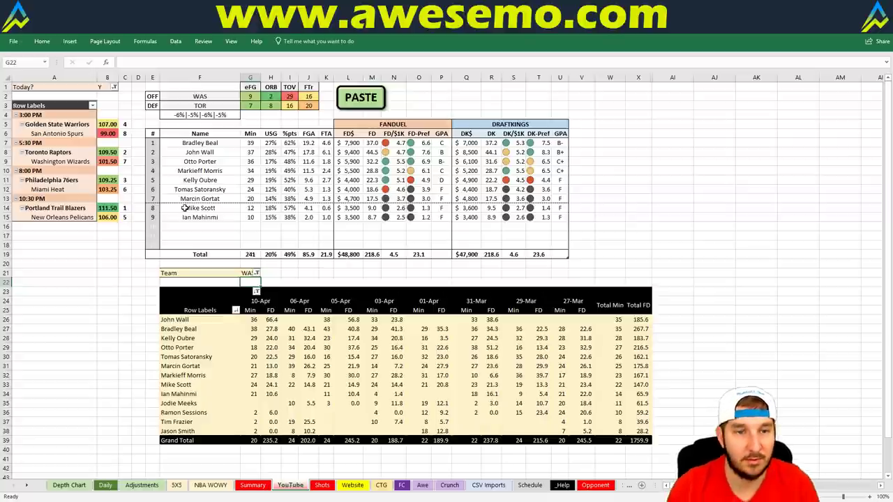
# Review both sides of the Philadelphia–Miami matchup by setting the Team filter to PHI, followed by MIA.
pyautogui.press('Up')
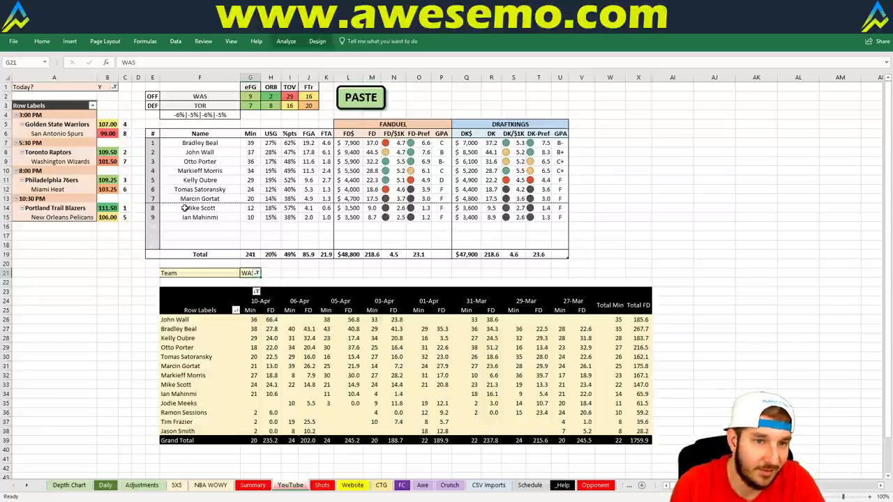
pyautogui.write('PHI')
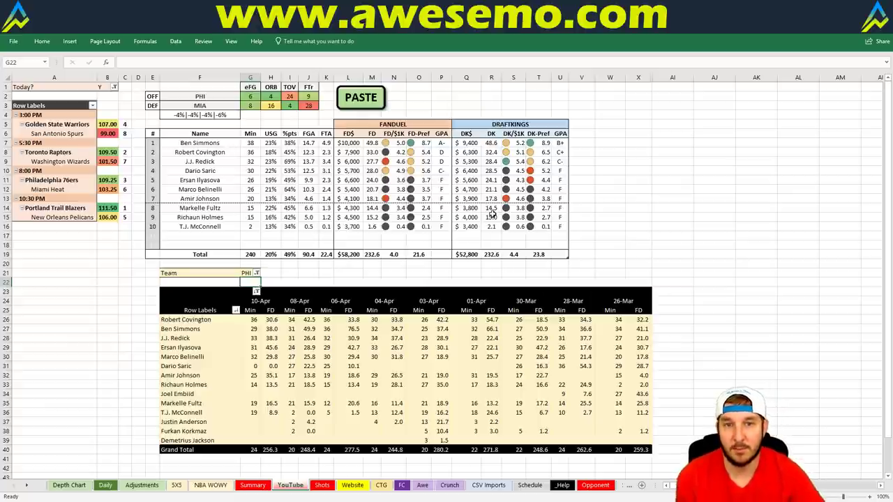
pyautogui.press('Up')
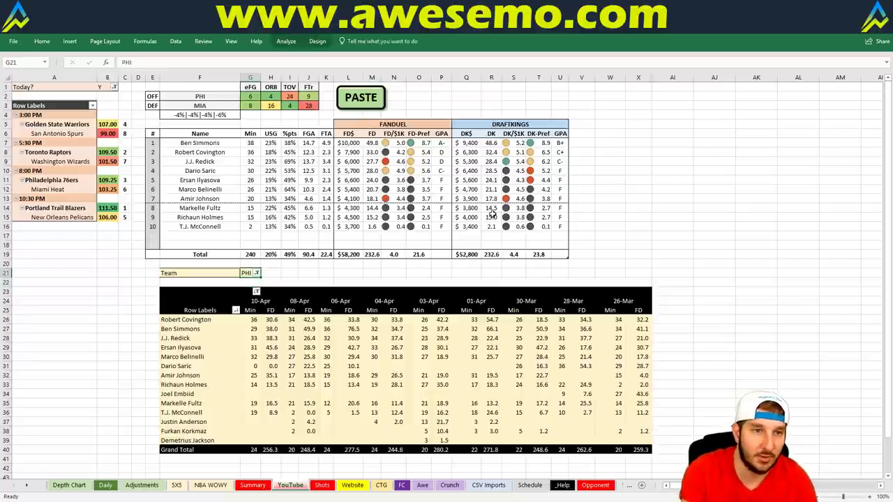
pyautogui.write('MIA')
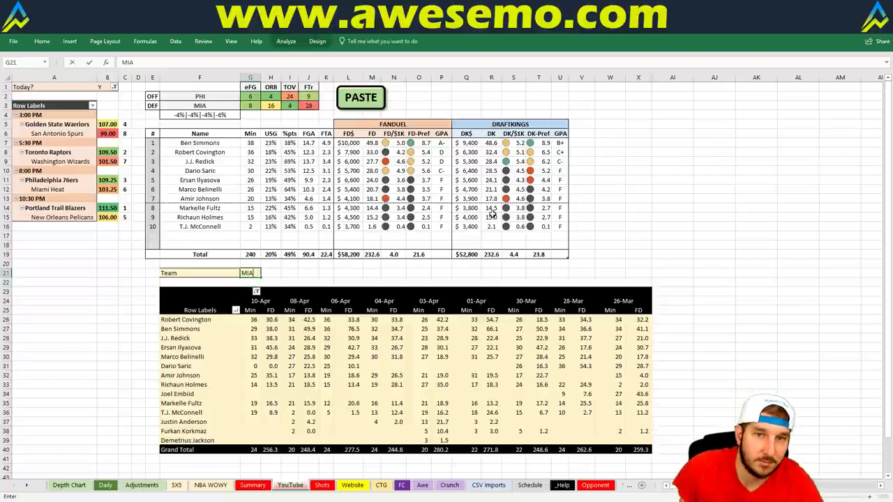
pyautogui.press('Return')
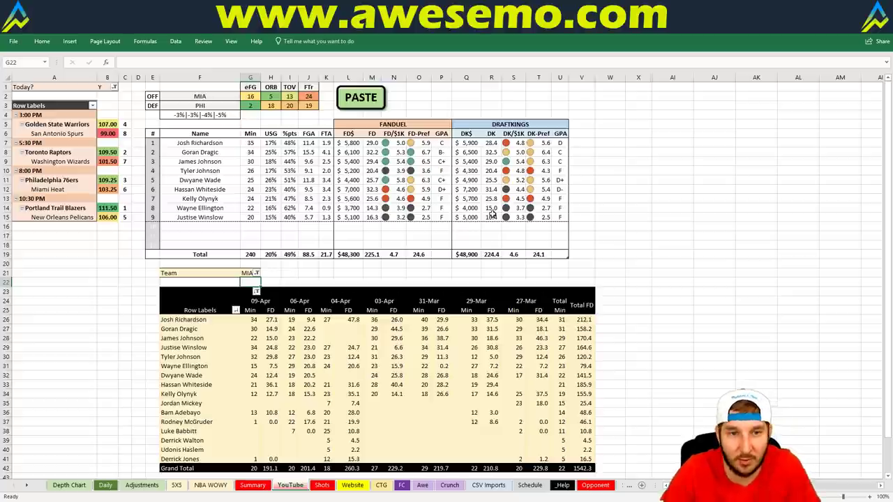
# Review the Portland–New Orleans matchup with the Team filter set first to POR and second to NOP.
pyautogui.press('Up')
pyautogui.write('POR')
pyautogui.press('Return')
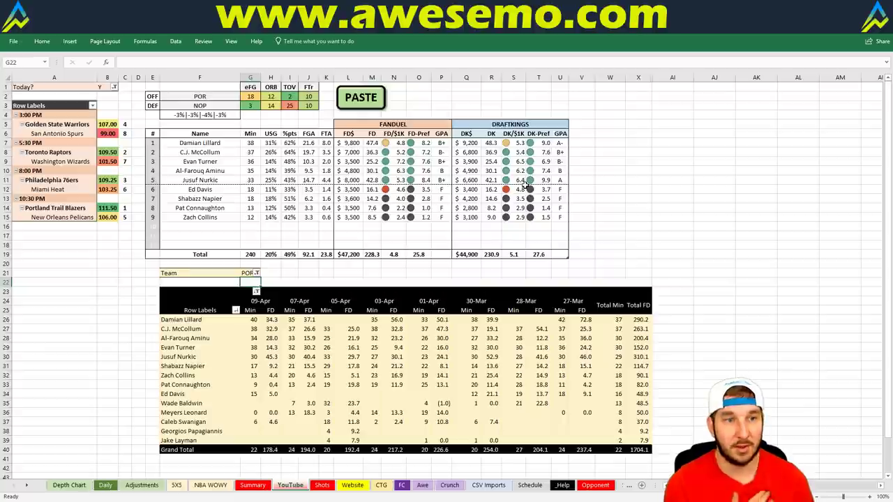
pyautogui.press('Up')
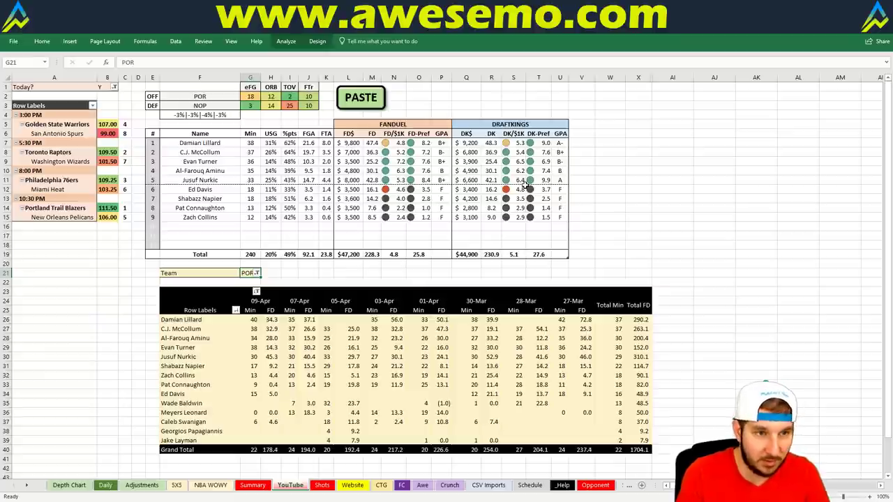
pyautogui.write('NOP')
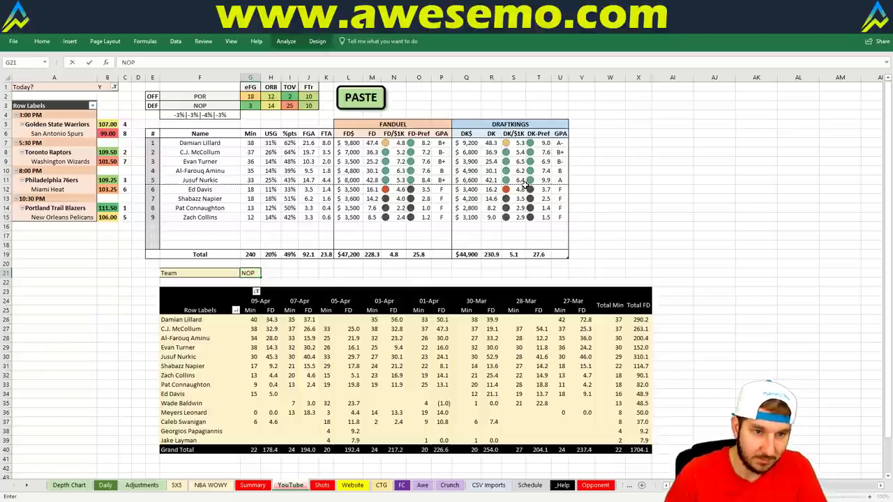
pyautogui.press('Return')
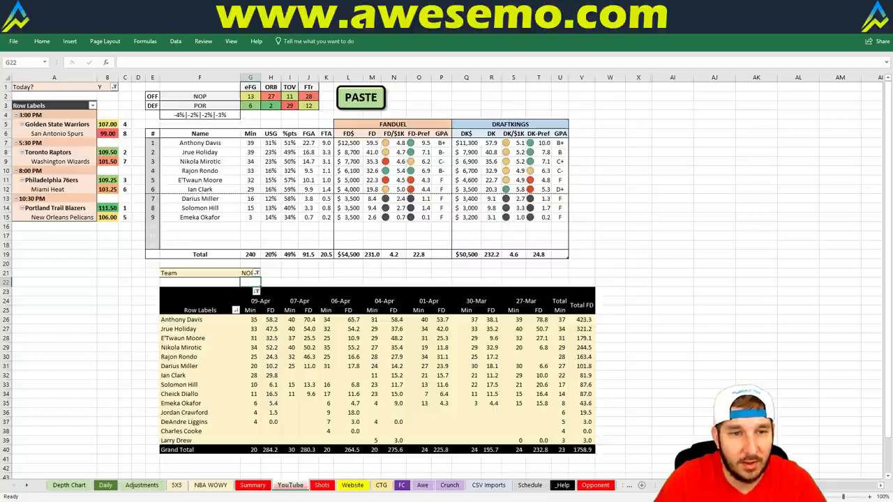
pyautogui.click(635, 171)
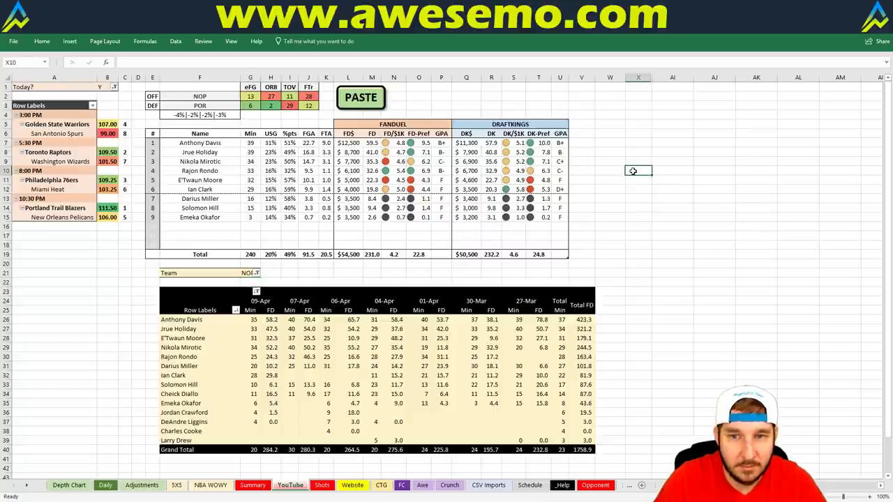
pyautogui.click(604, 153)
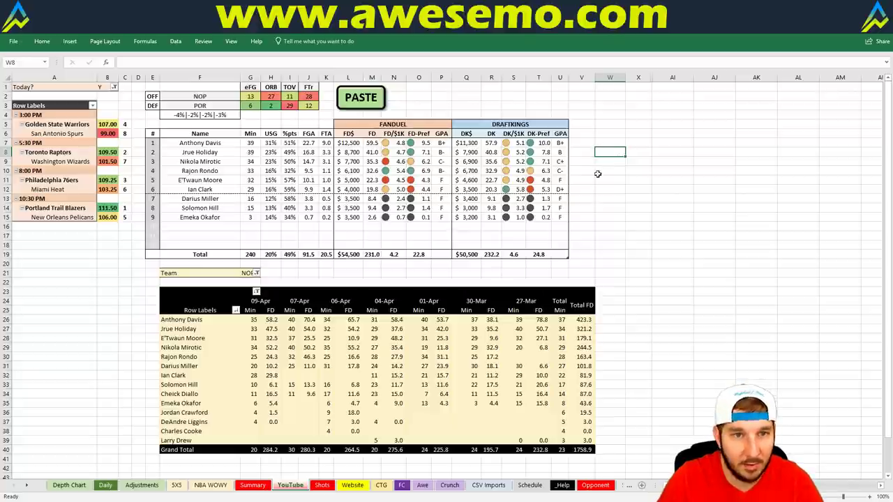
pyautogui.click(607, 163)
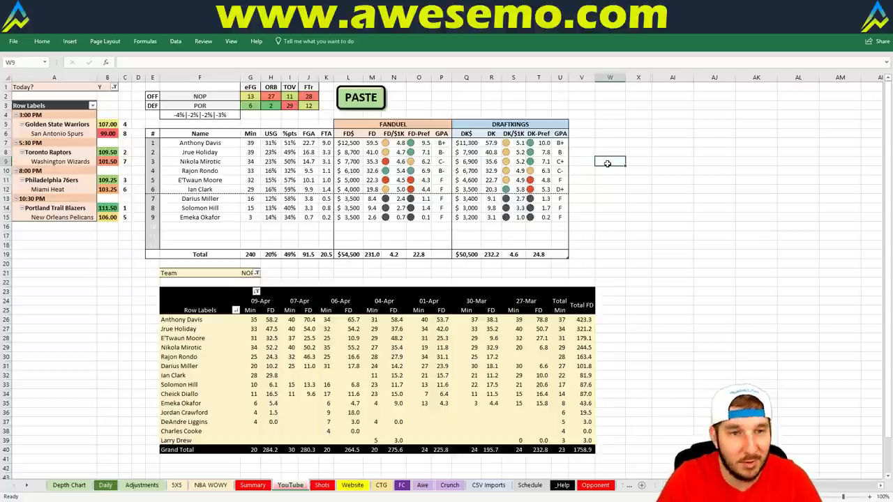
pyautogui.click(607, 199)
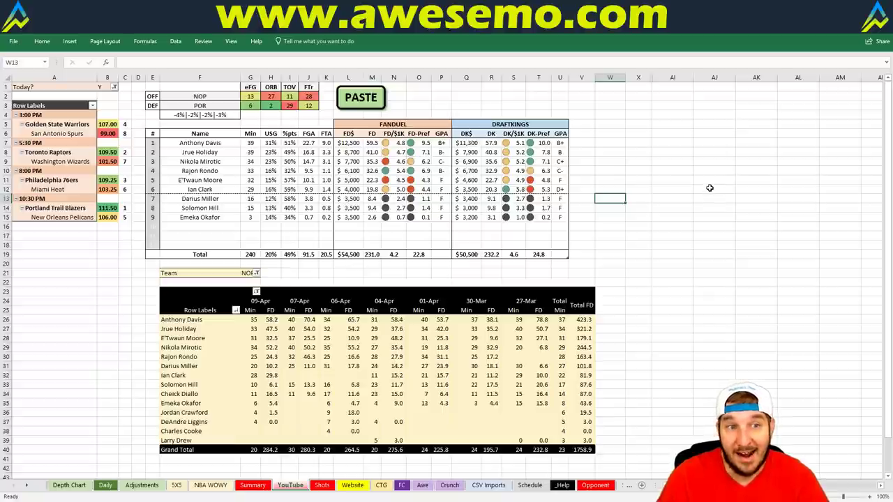
# On the Daily sheet, collapse the Ty Lawson entry in the FD pivot table and run the sheet's Copy macro.
pyautogui.click(105, 485)
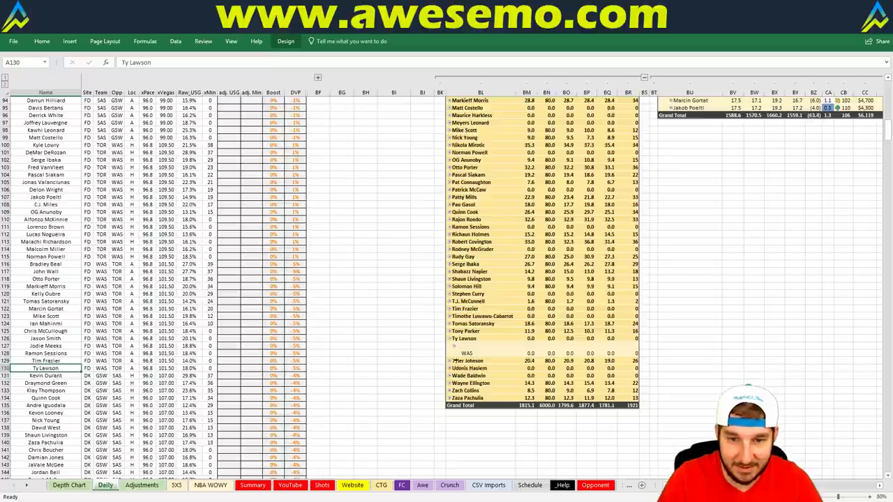
pyautogui.click(449, 339)
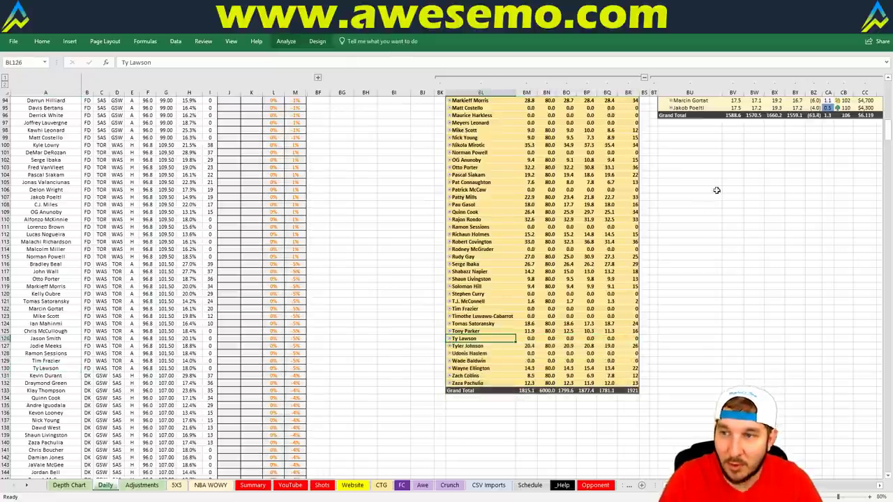
pyautogui.moveTo(888, 131); pyautogui.dragTo(888, 65)
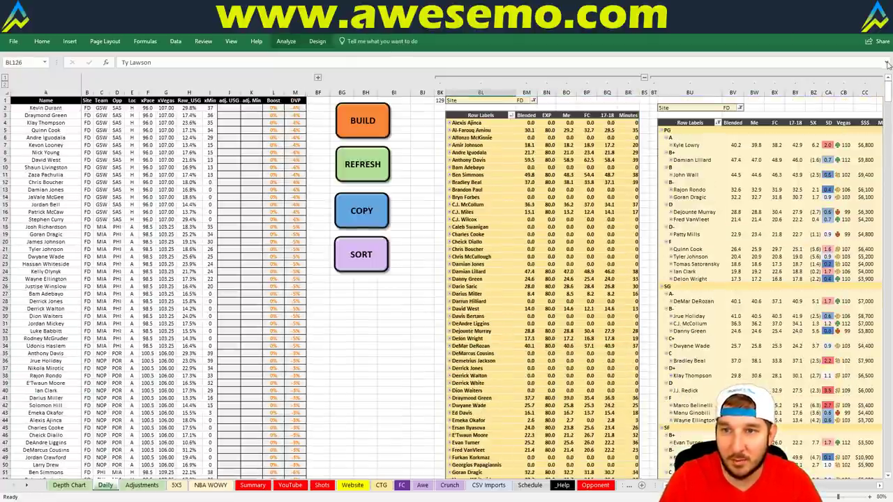
pyautogui.click(359, 213)
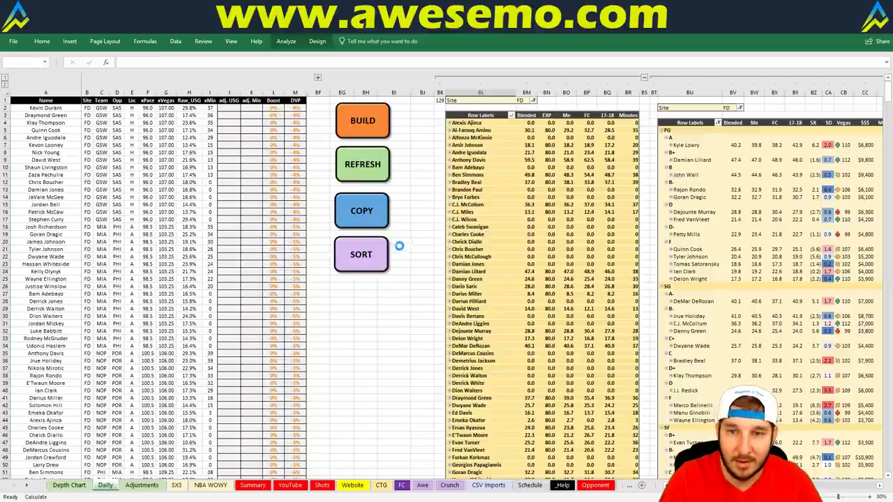
# Switch to FantasyCruncher's NBA Fanduel 2018-04-14 page in the browser, paste the copied projections from the first Player Name row, and upload them.
pyautogui.hotkey('alt', 'Tab')
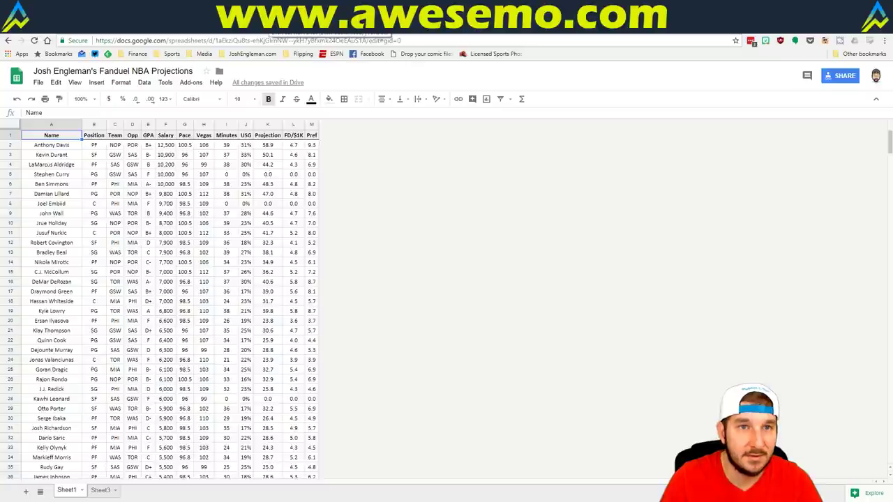
pyautogui.hotkey('ctrl', 'Tab')
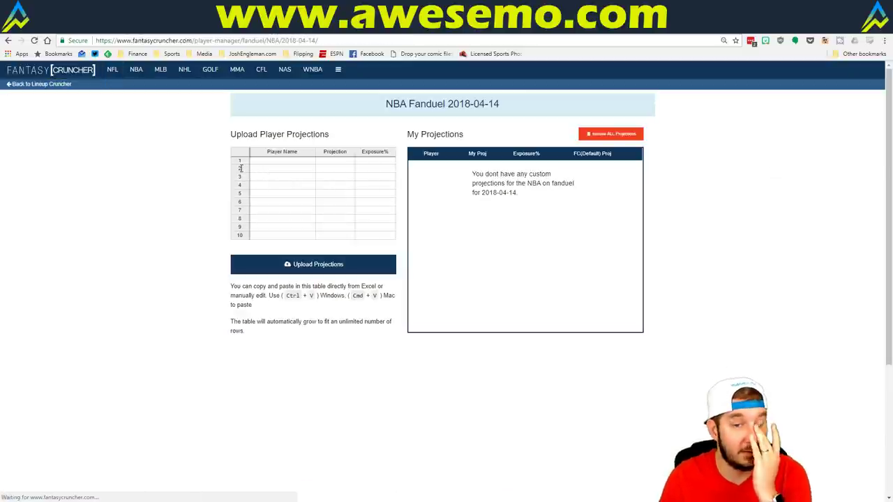
pyautogui.click(284, 159)
pyautogui.doubleClick(283, 162)
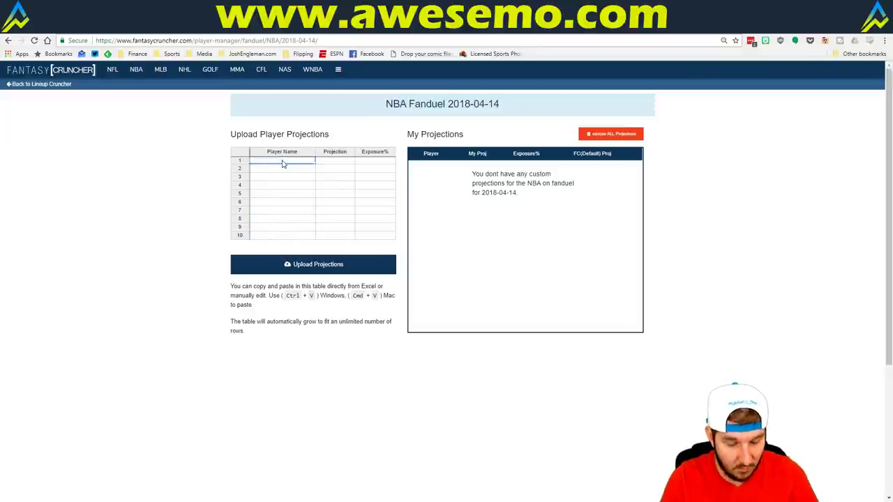
pyautogui.hotkey('ctrl', 'v')
pyautogui.click(327, 267)
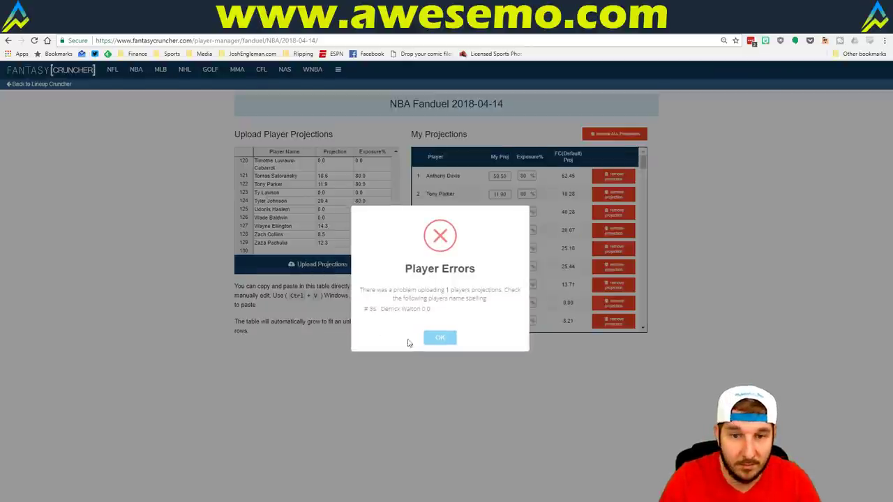
pyautogui.click(450, 341)
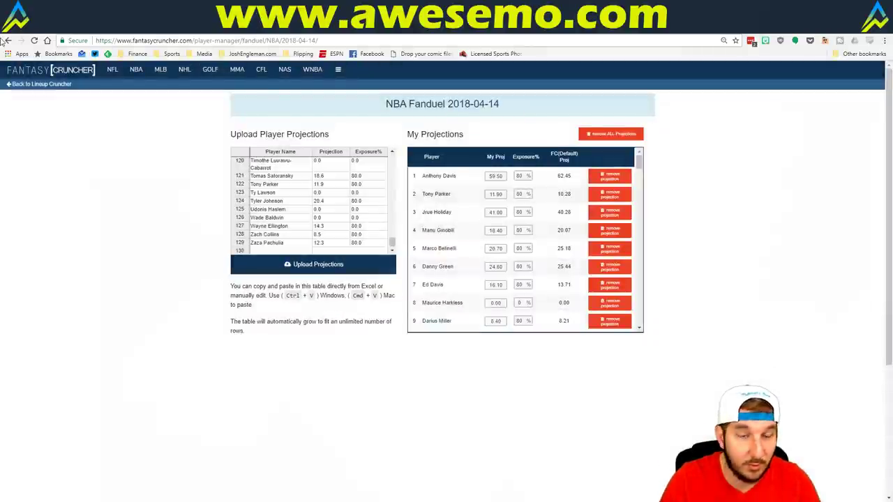
# Return to the Lineup Cruncher and apply 10% randomness to all players in the advanced options.
pyautogui.click(30, 85)
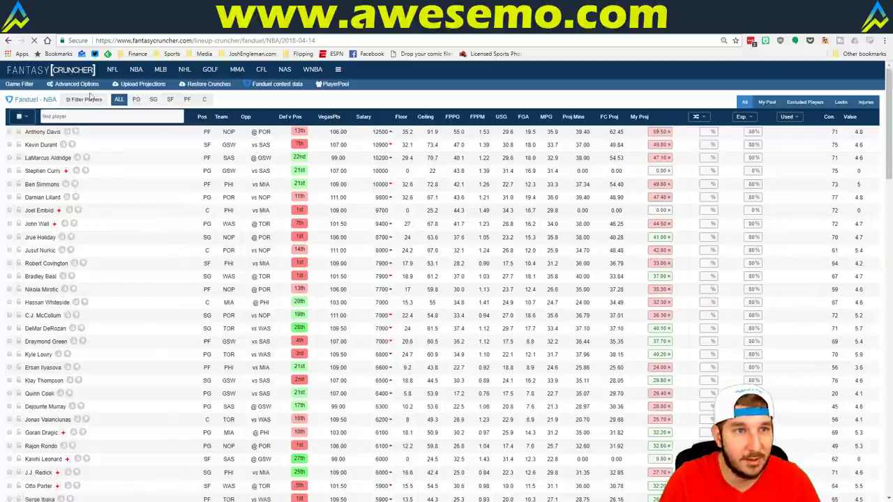
pyautogui.click(77, 83)
pyautogui.click(299, 286)
pyautogui.write('10')
pyautogui.click(352, 292)
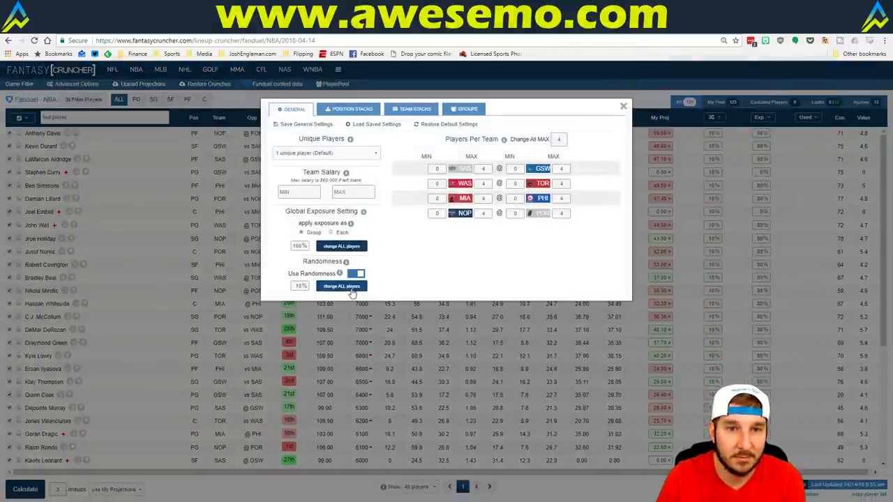
pyautogui.click(623, 108)
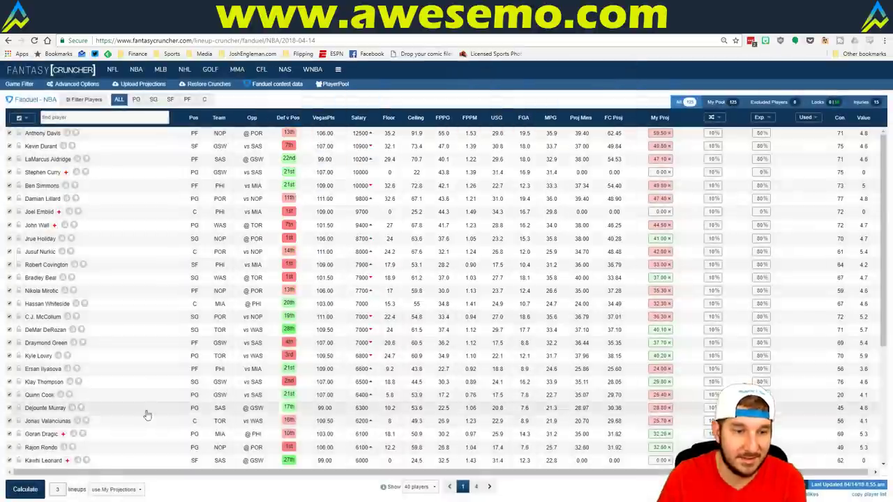
# Set the lineup count to 100 and start calculating, stop the run partway, and close Crunch_1.
pyautogui.write('100')
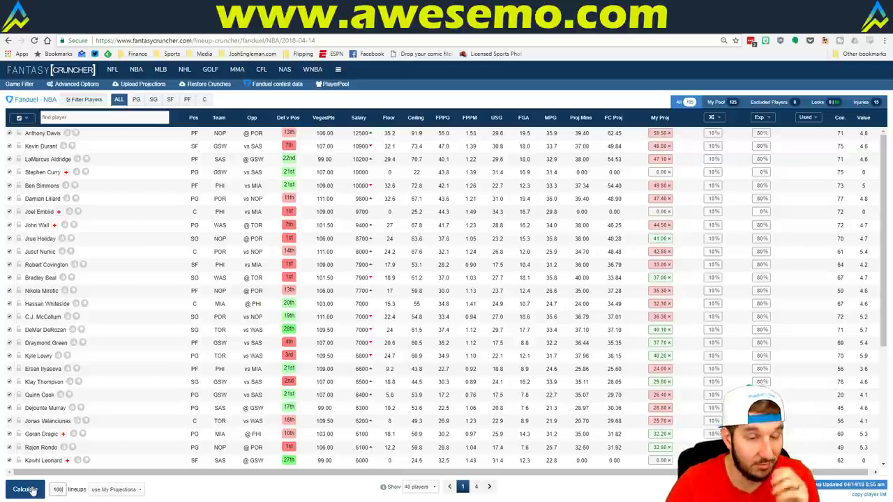
pyautogui.click(24, 490)
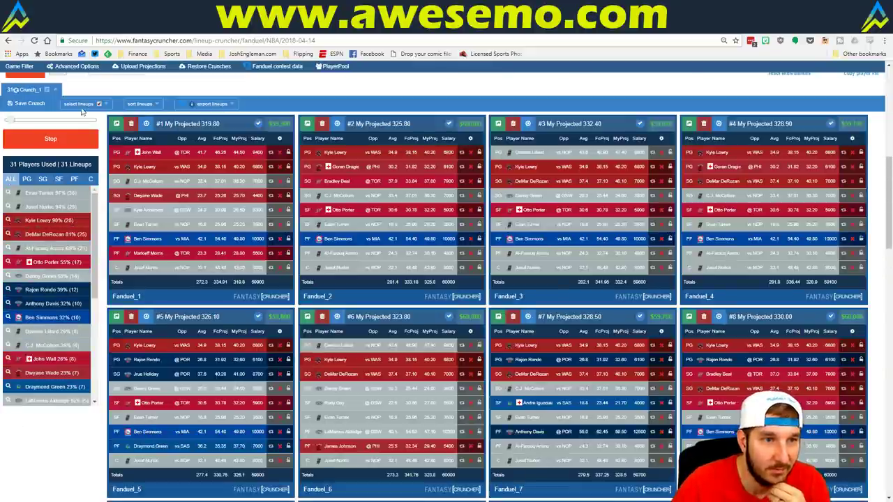
pyautogui.click(57, 139)
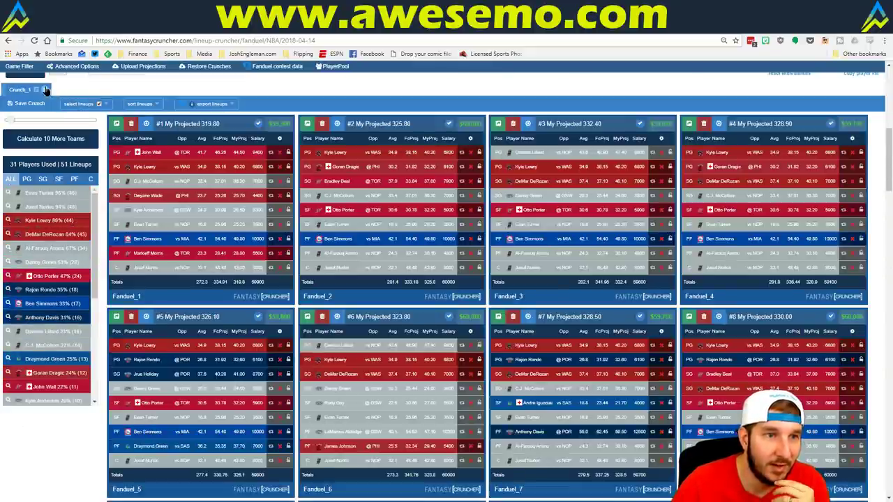
pyautogui.click(46, 90)
# Reload the Lineup Cruncher by way of the projections upload page and apply an 80% global exposure to all players.
pyautogui.click(139, 84)
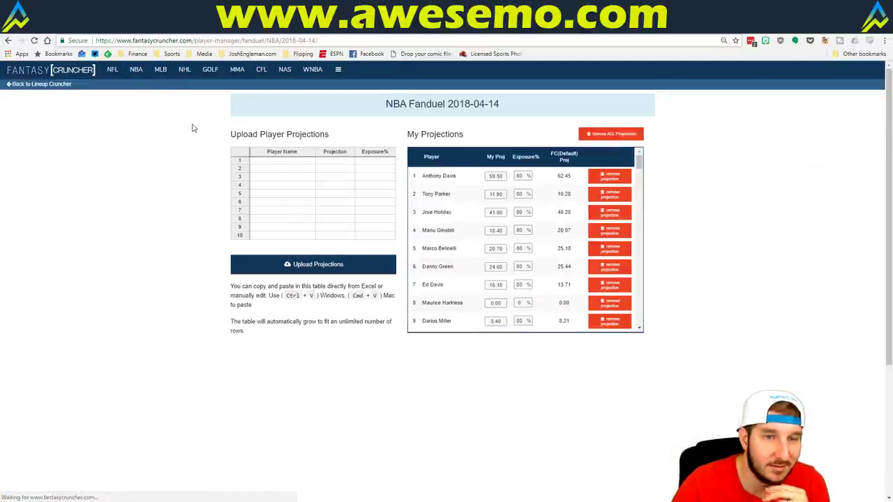
pyautogui.click(43, 85)
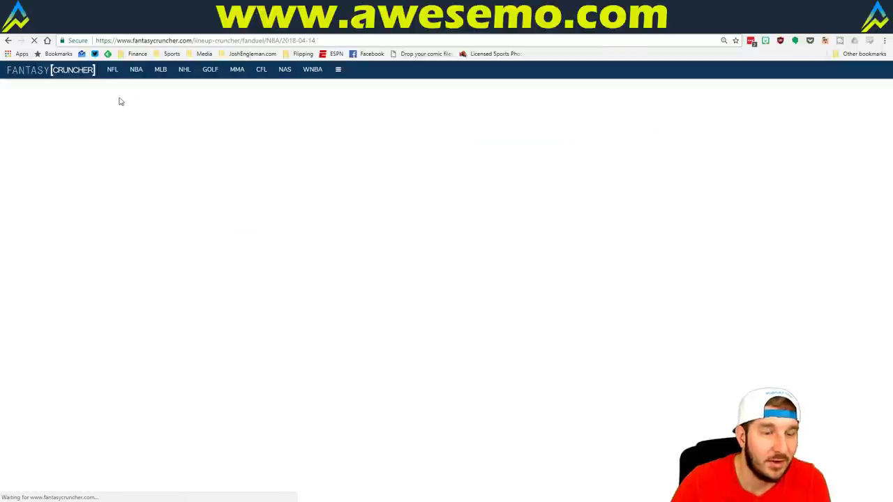
pyautogui.click(77, 84)
pyautogui.doubleClick(299, 245)
pyautogui.write('80')
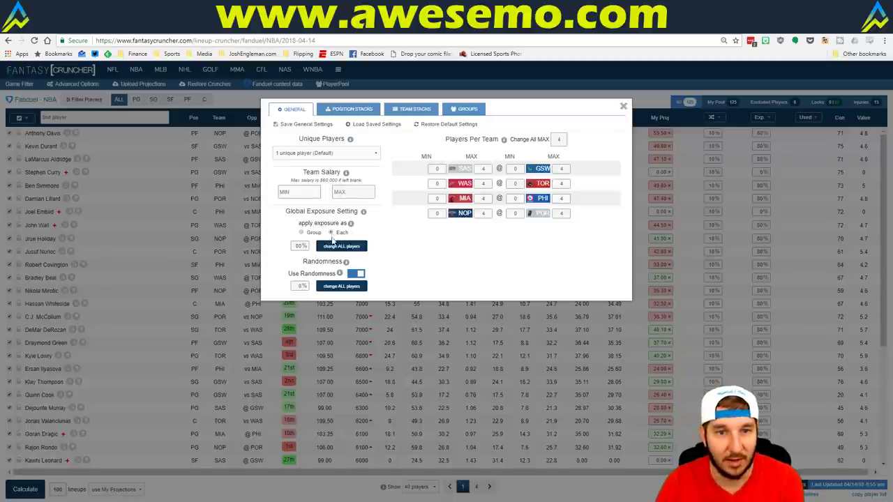
pyautogui.click(340, 246)
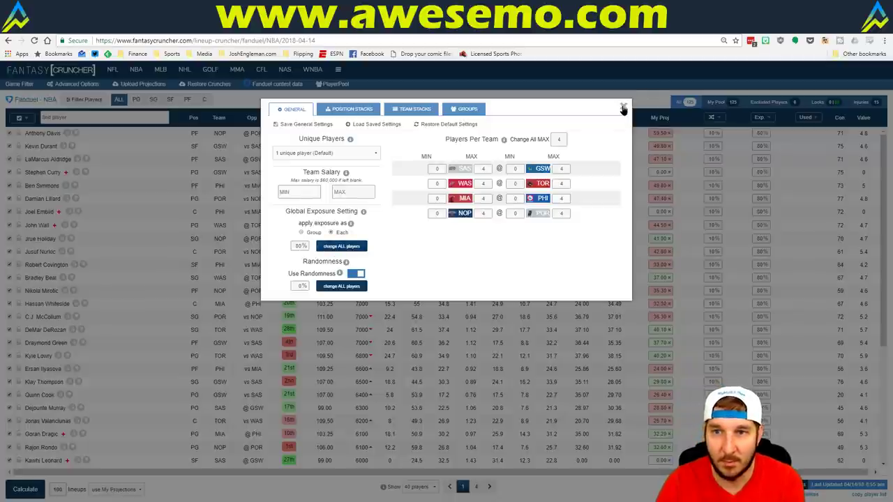
pyautogui.click(623, 106)
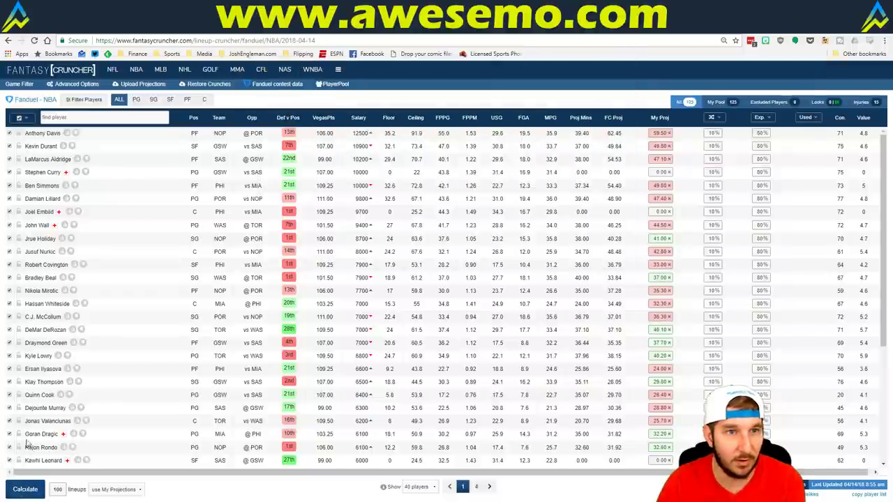
# Calculate 100 FanDuel lineups from My Projections and review the player usage at power forward and center.
pyautogui.click(25, 489)
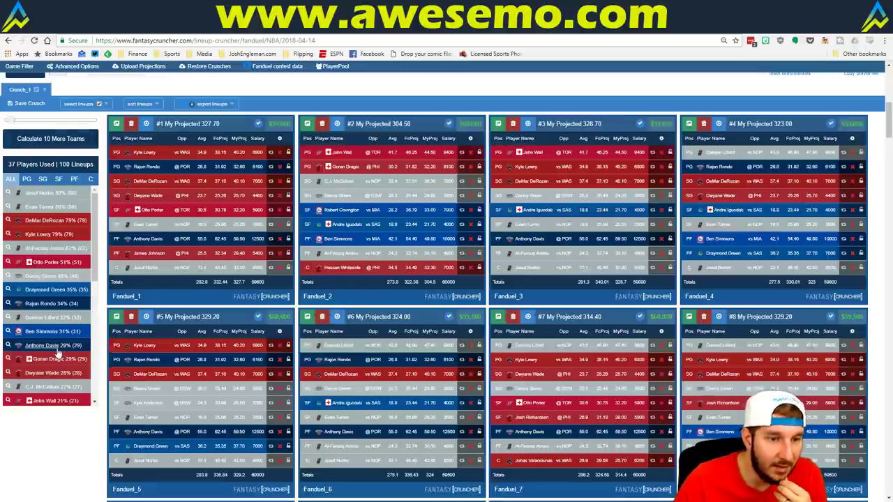
pyautogui.click(74, 179)
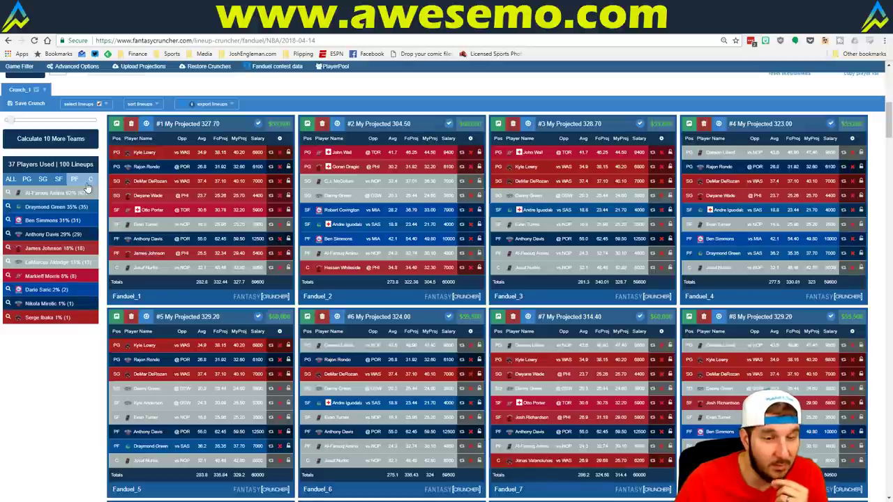
pyautogui.click(90, 182)
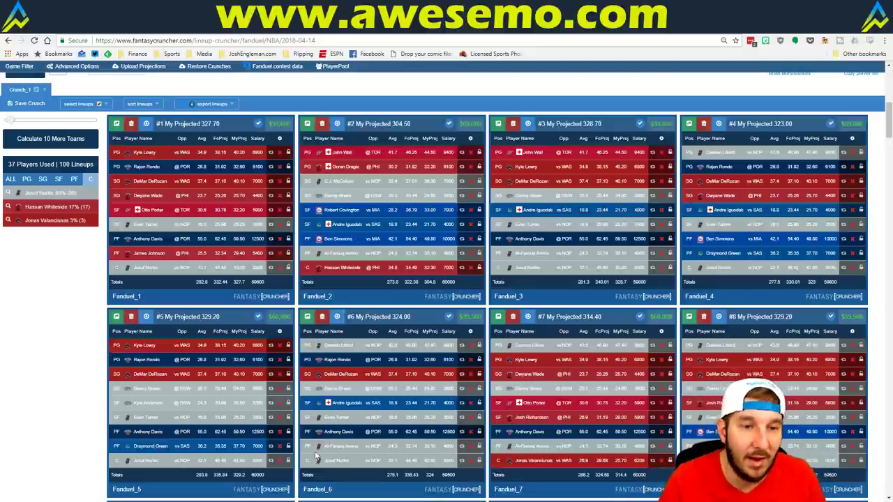
# Switch to the Excel workbook and examine the Daily sheet's position-by-position FD pivot table down to the centers.
pyautogui.hotkey('alt', 'Tab')
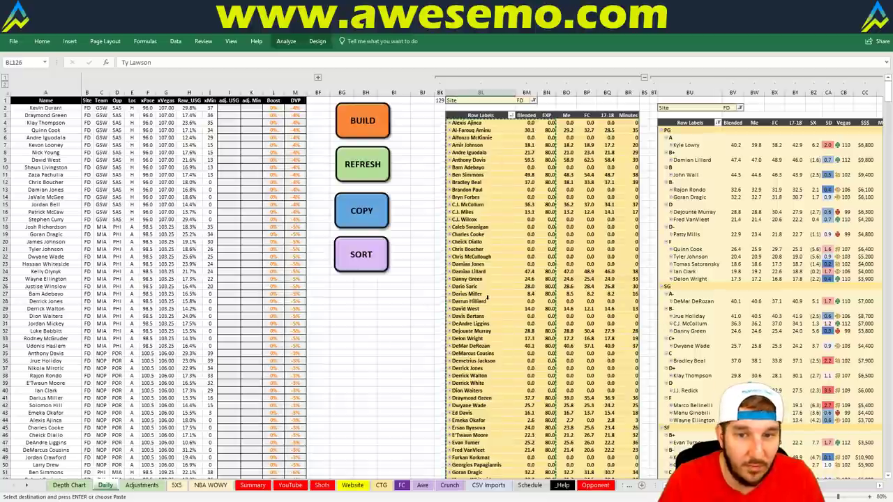
pyautogui.hscroll(4, 610, 316)
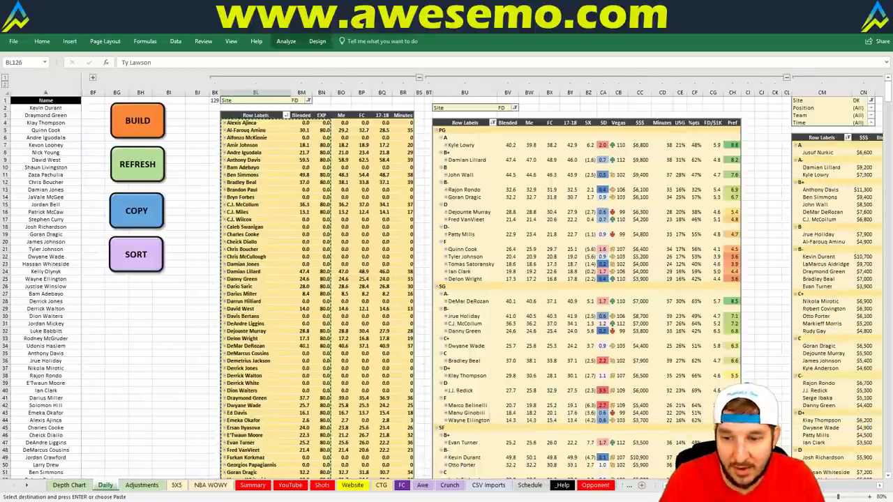
pyautogui.scroll(-20, 610, 316)
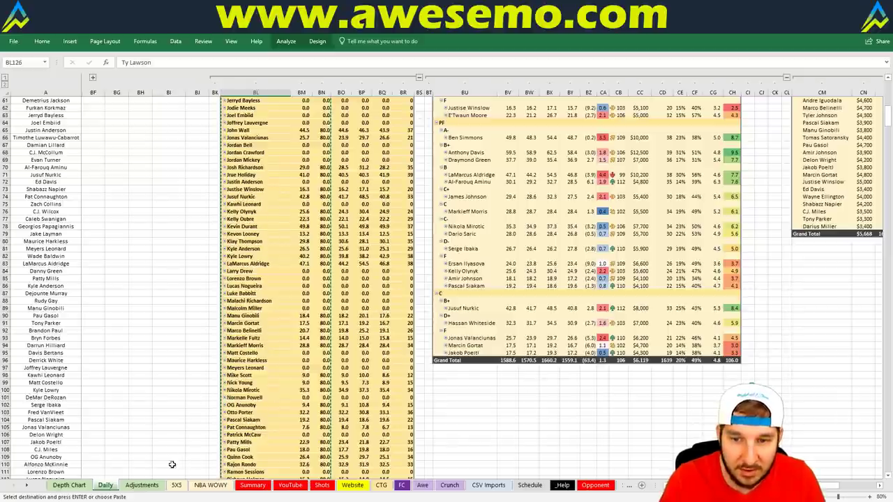
# Switch back to FantasyCruncher in the browser, view only the lineups containing Jonas Valanciunas, and clear the filter.
pyautogui.hotkey('alt', 'Tab')
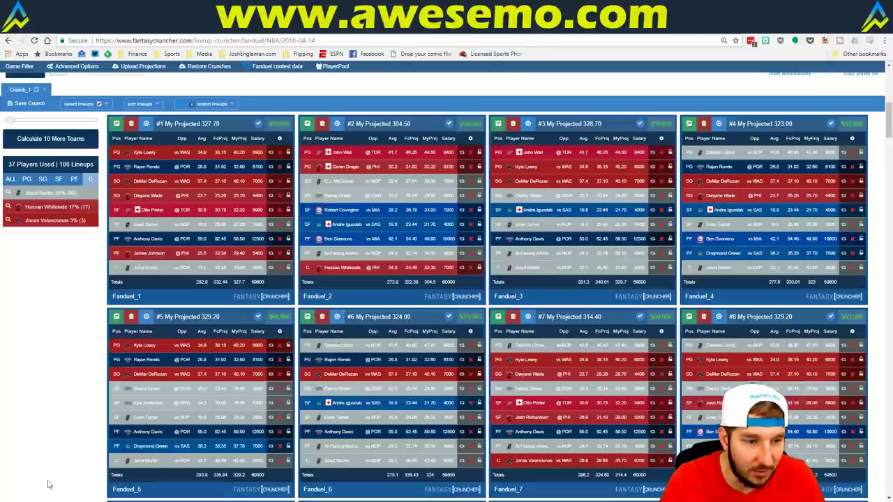
pyautogui.click(9, 221)
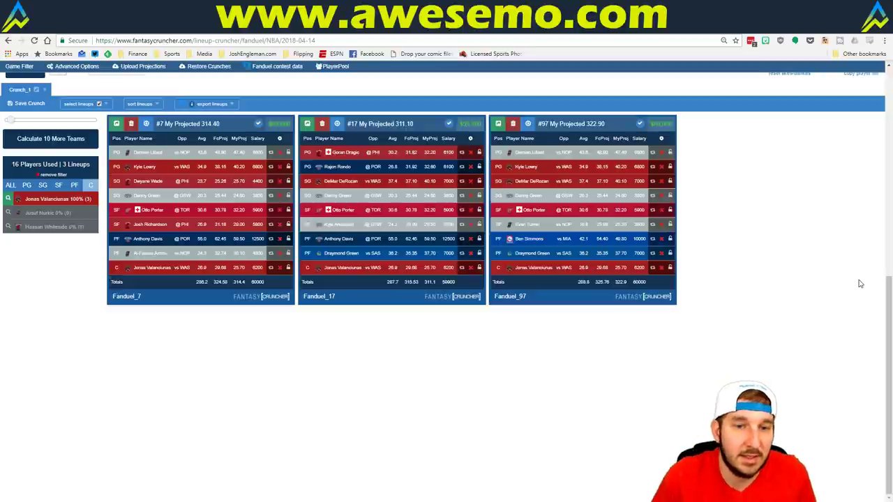
pyautogui.click(51, 174)
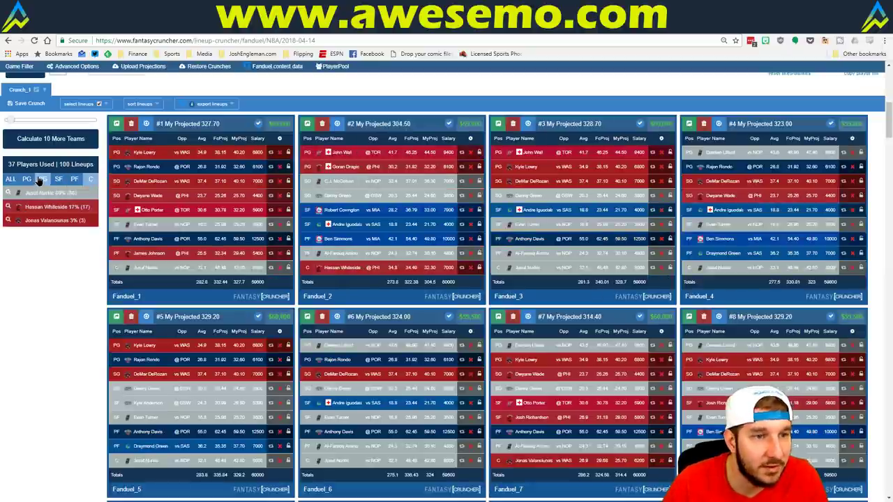
# Filter the lineups to those with both Dwyane Wade and Evan Turner and check their power forward usage.
pyautogui.click(43, 179)
pyautogui.click(7, 220)
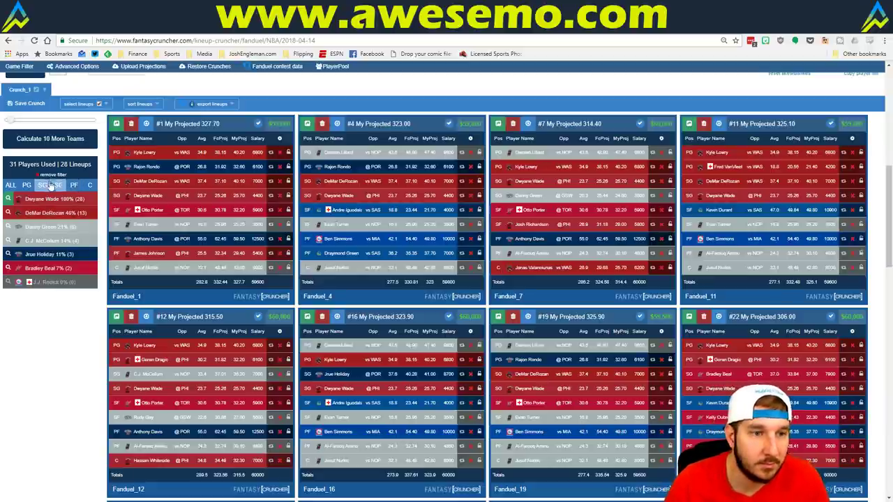
pyautogui.click(59, 185)
pyautogui.click(7, 199)
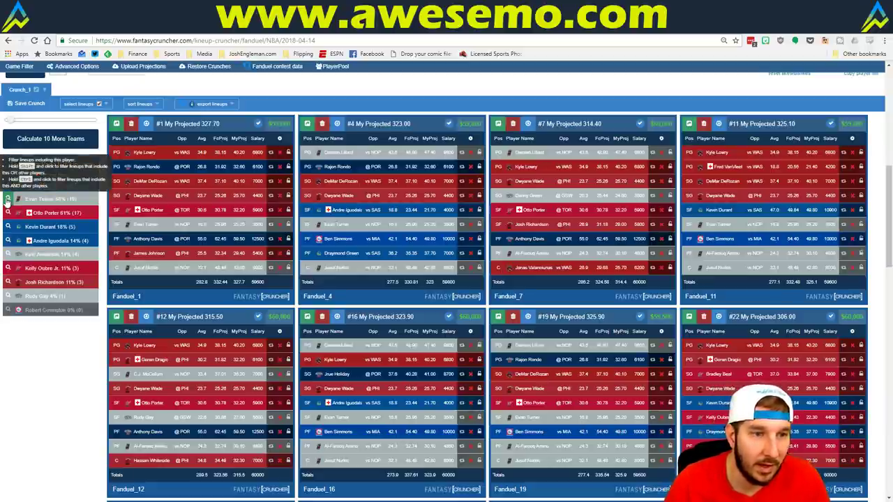
pyautogui.click(80, 189)
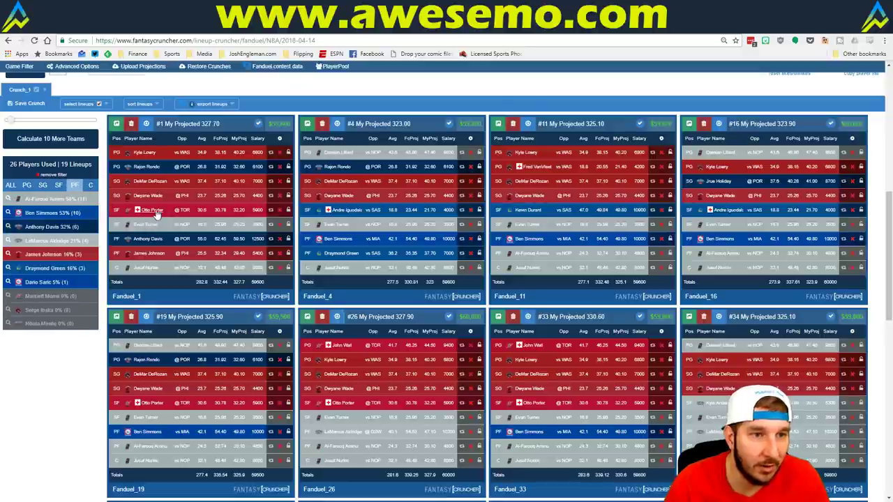
# Narrow the filtered lineups to those also containing Kyle Lowry and Ben Simmons, checking shooting guard and center usage on the way.
pyautogui.click(26, 187)
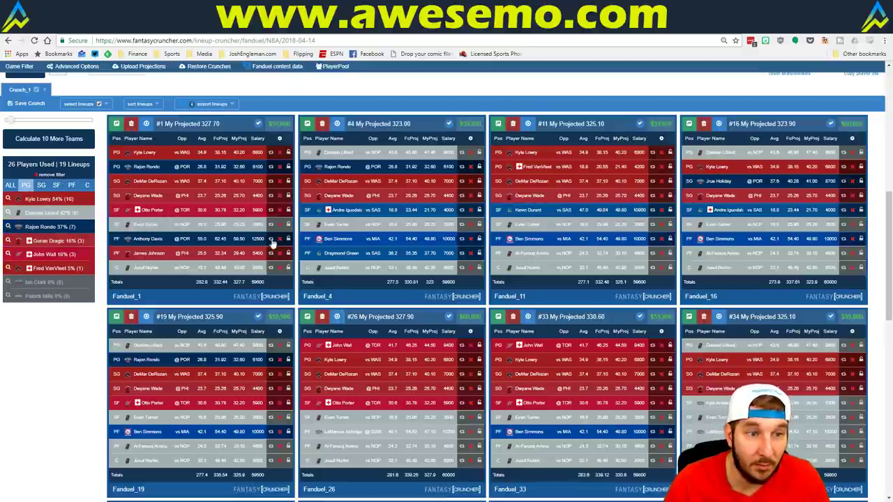
pyautogui.click(7, 199)
pyautogui.click(41, 184)
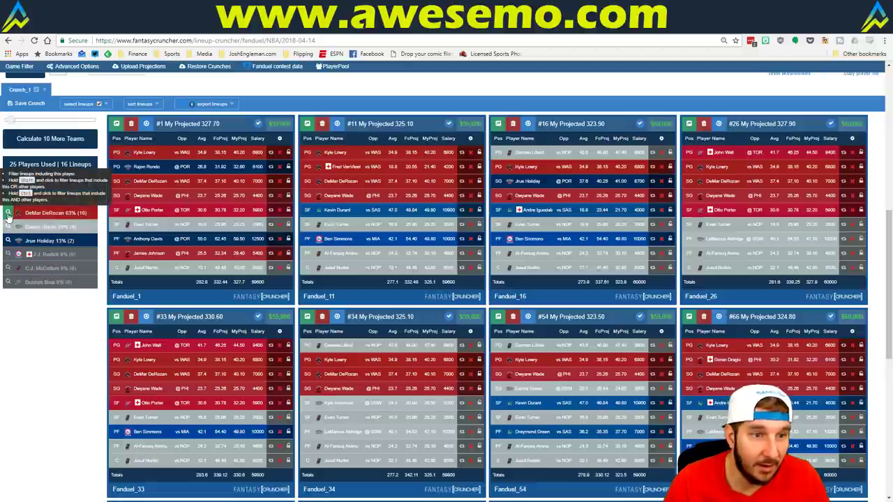
pyautogui.click(88, 190)
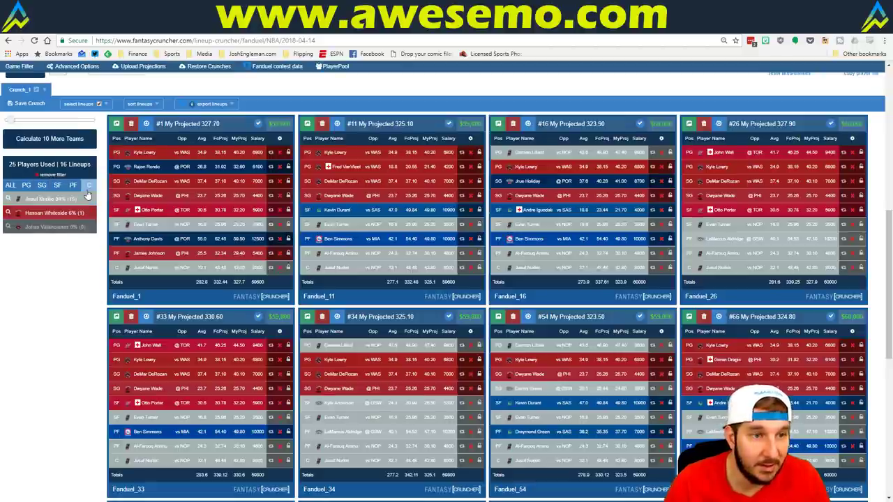
pyautogui.click(73, 185)
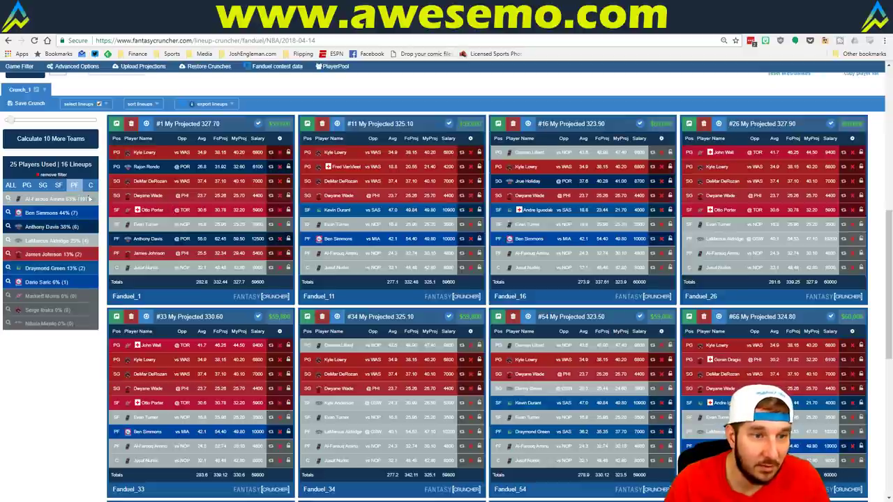
pyautogui.click(9, 212)
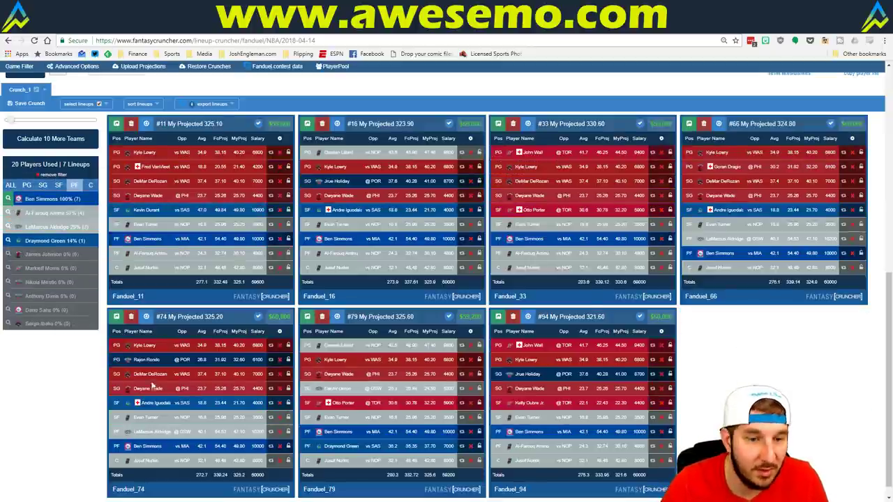
# Load the NBA DraftKings Lineup Cruncher, run the Copy macro on the Excel workbook's Daily sheet, and return to the browser.
pyautogui.scroll(10, 65, 385)
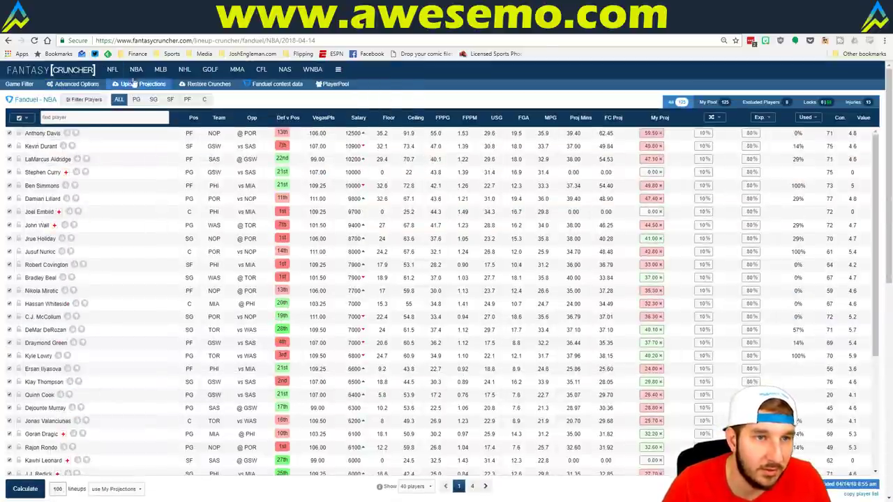
pyautogui.moveTo(141, 74)
pyautogui.click(137, 130)
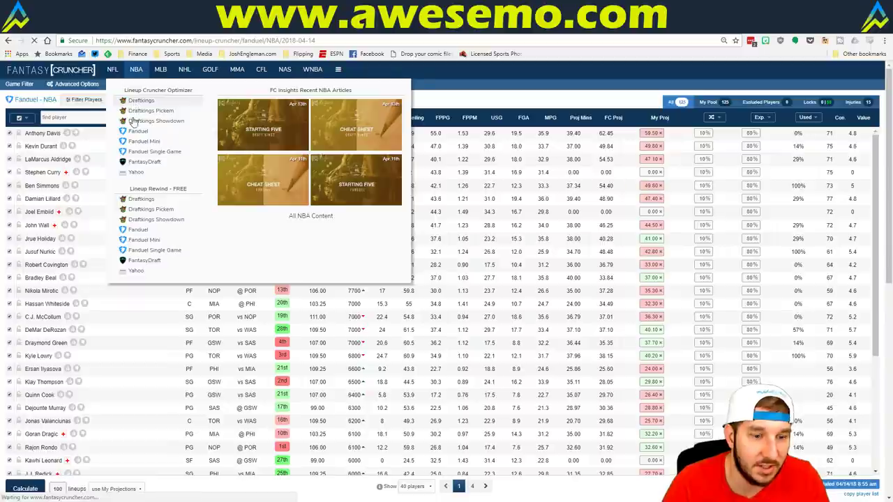
pyautogui.hotkey('alt', 'Tab')
pyautogui.click(112, 198)
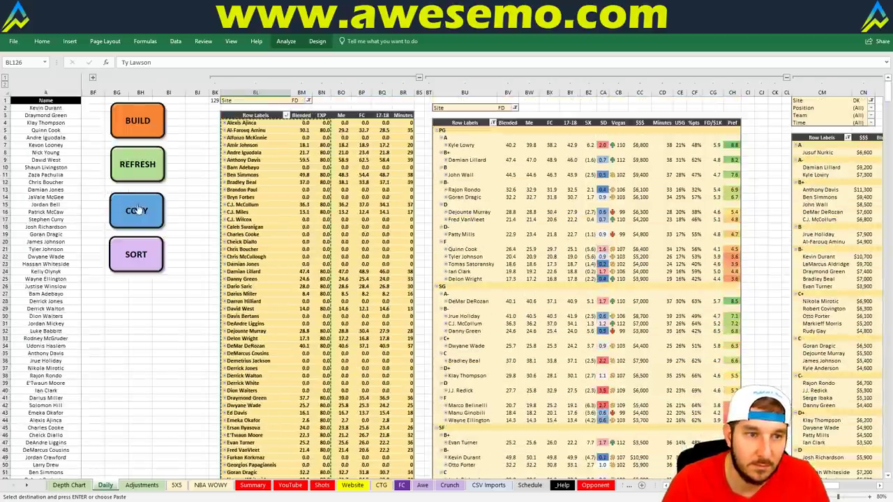
pyautogui.hotkey('alt', 'Tab')
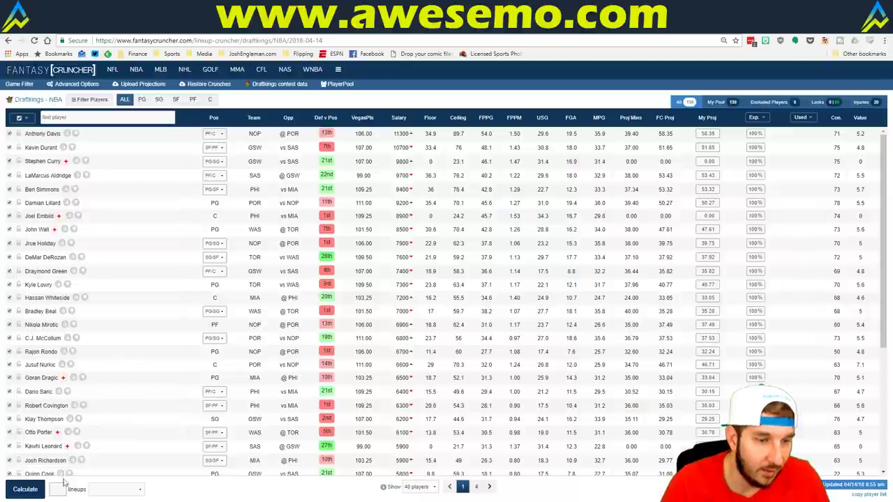
# Paste the copied projections into the NBA Draftkings 2018-04-14 upload table from the first Player Name row, upload them, and return to the Lineup Cruncher.
pyautogui.click(143, 84)
pyautogui.click(260, 162)
pyautogui.hotkey('ctrl', 'v')
pyautogui.click(334, 265)
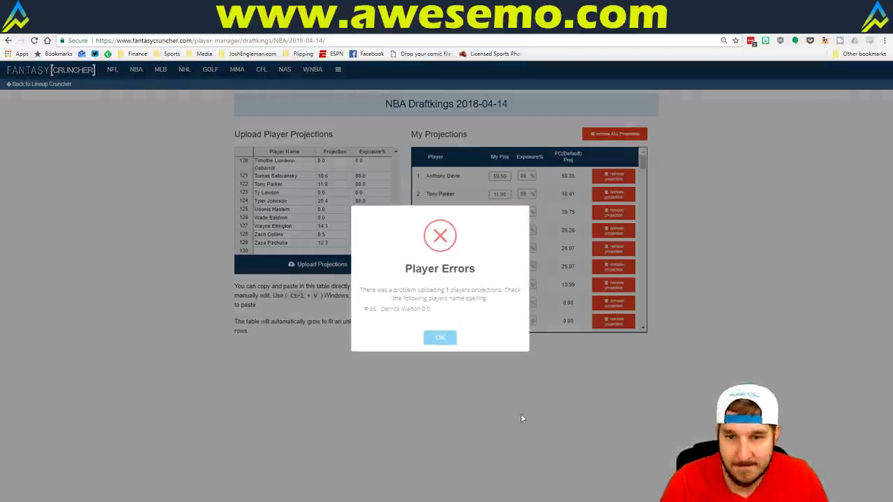
pyautogui.click(448, 342)
pyautogui.click(40, 84)
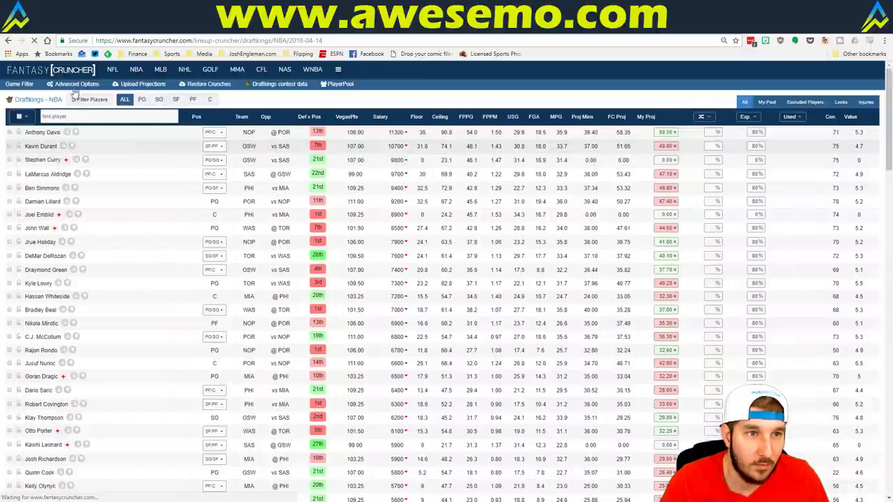
# In the DraftKings advanced options, apply exposure as Each and enter 10% randomness.
pyautogui.click(91, 87)
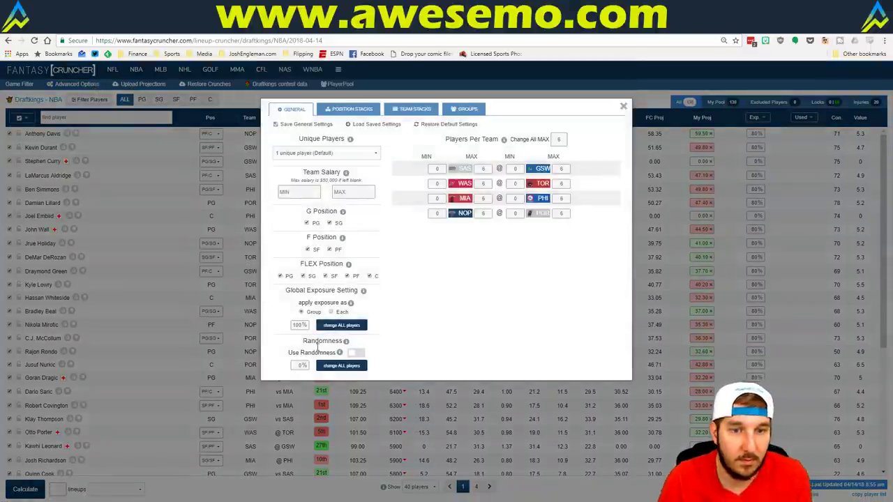
pyautogui.click(332, 312)
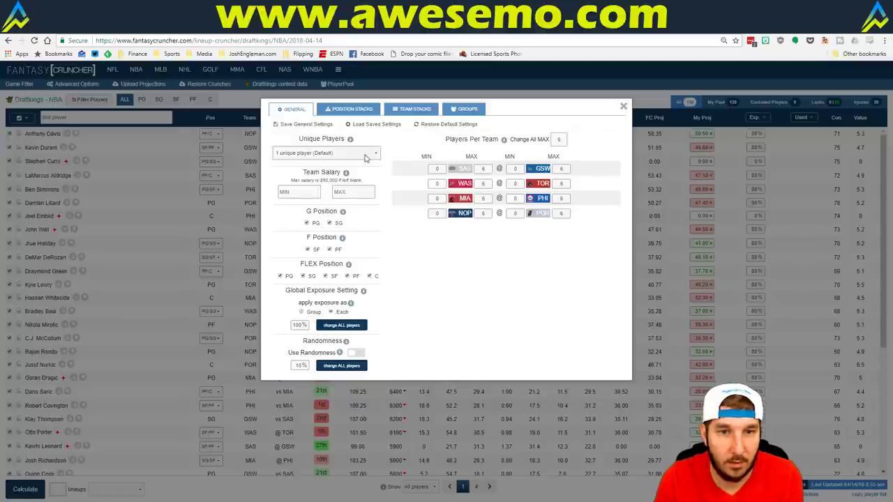
pyautogui.click(624, 106)
# Calculate 100 DraftKings lineups using My Projections.
pyautogui.write('100')
pyautogui.click(115, 489)
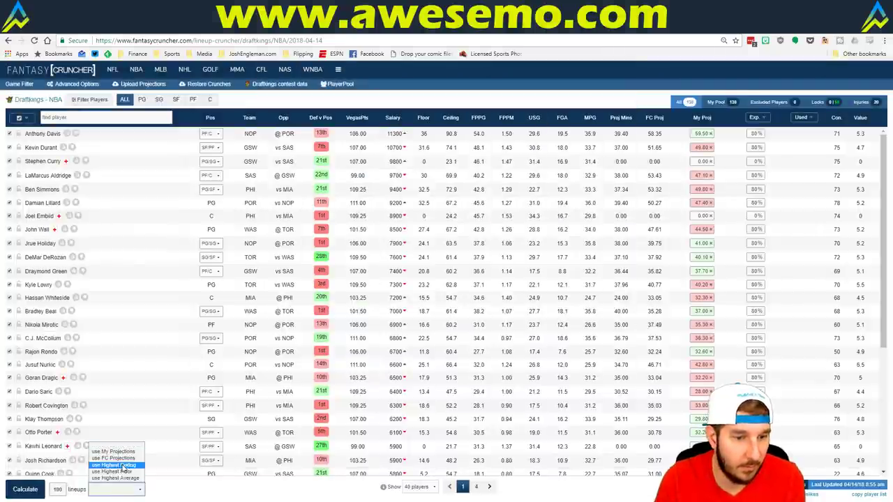
pyautogui.click(108, 464)
pyautogui.click(25, 489)
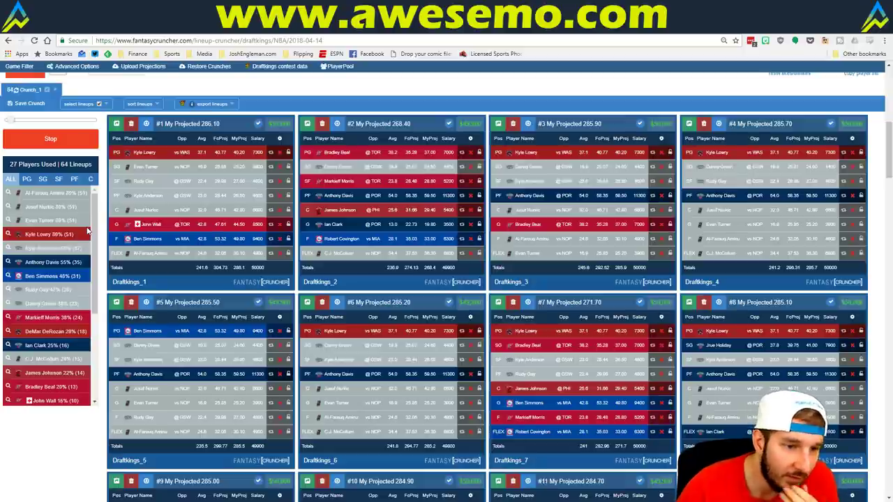
# Compare the DraftKings player exposures, overall and for point guards, with the projections and preference ratings on the Excel workbook's Daily sheet.
pyautogui.hotkey('alt', 'Tab')
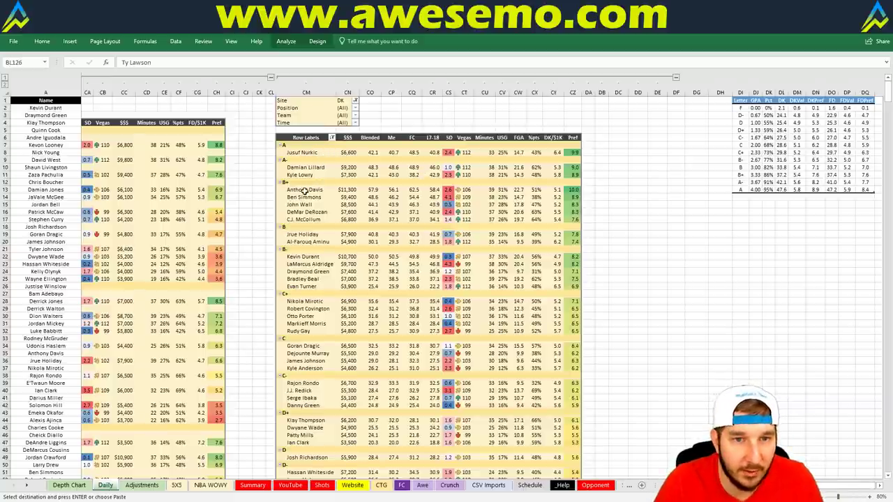
pyautogui.hotkey('alt', 'Tab')
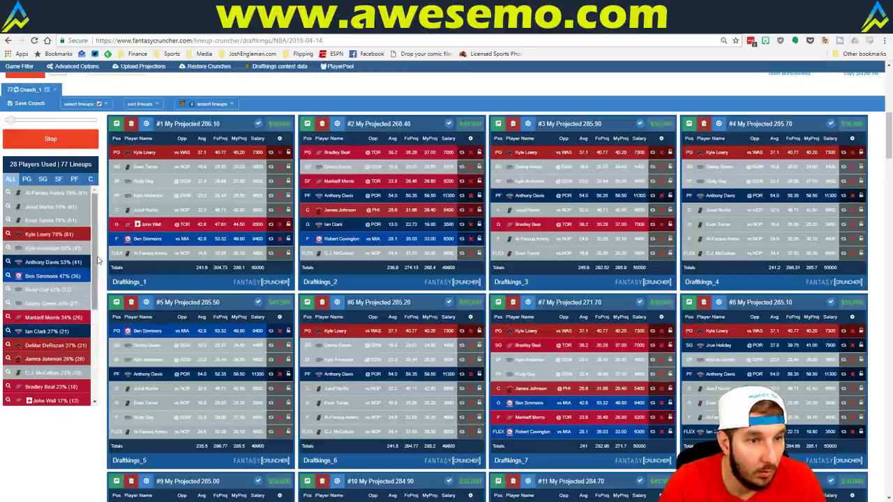
pyautogui.click(25, 179)
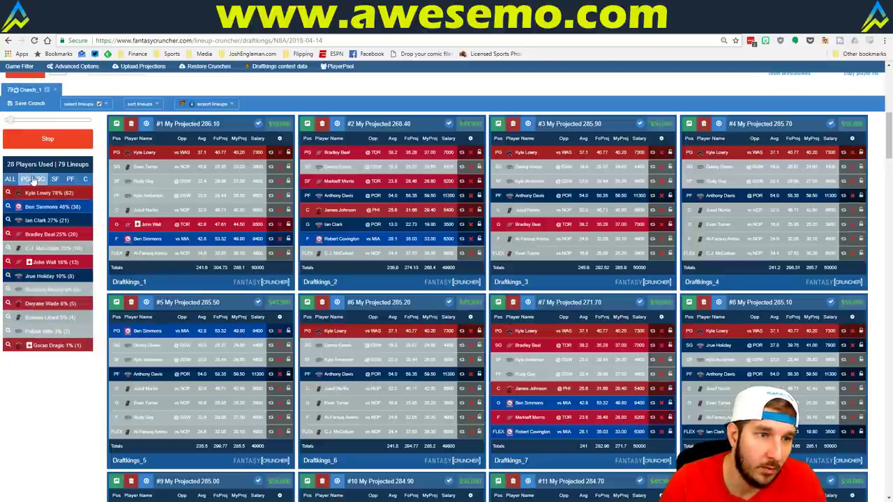
pyautogui.click(10, 180)
pyautogui.hotkey('alt', 'Tab')
pyautogui.click(371, 168)
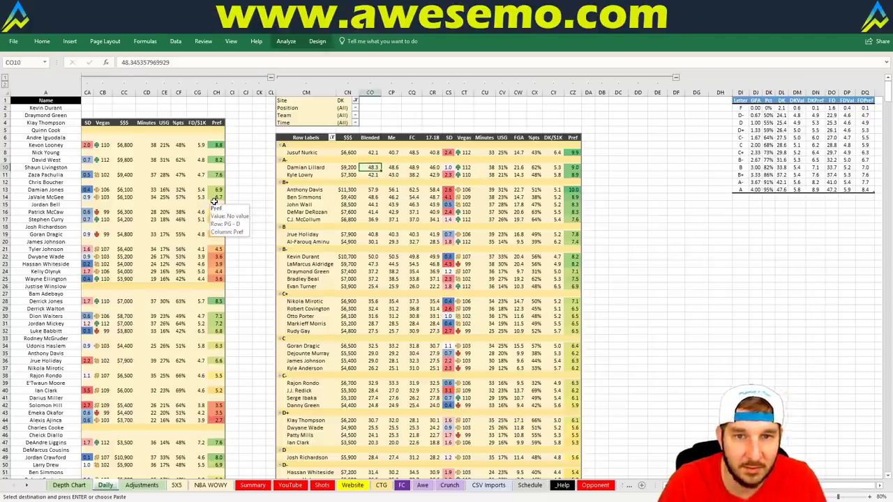
pyautogui.hotkey('alt', 'Tab')
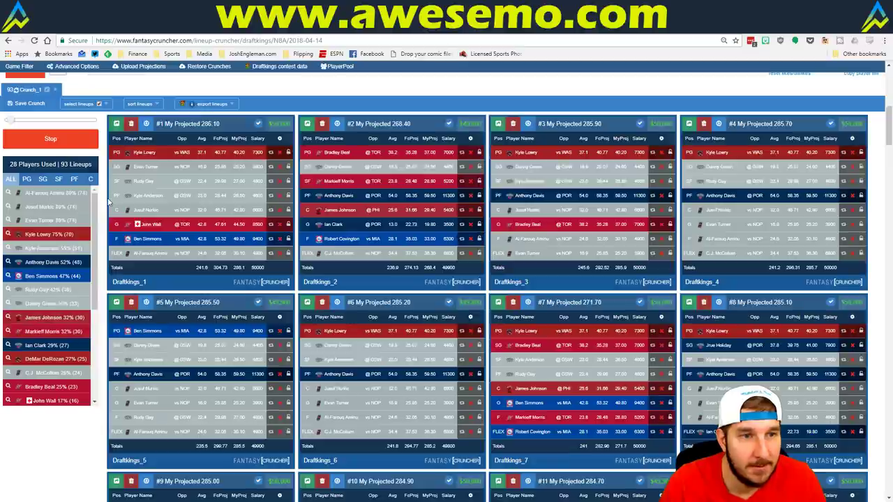
pyautogui.hotkey('alt', 'Tab')
pyautogui.hotkey('alt', 'Tab')
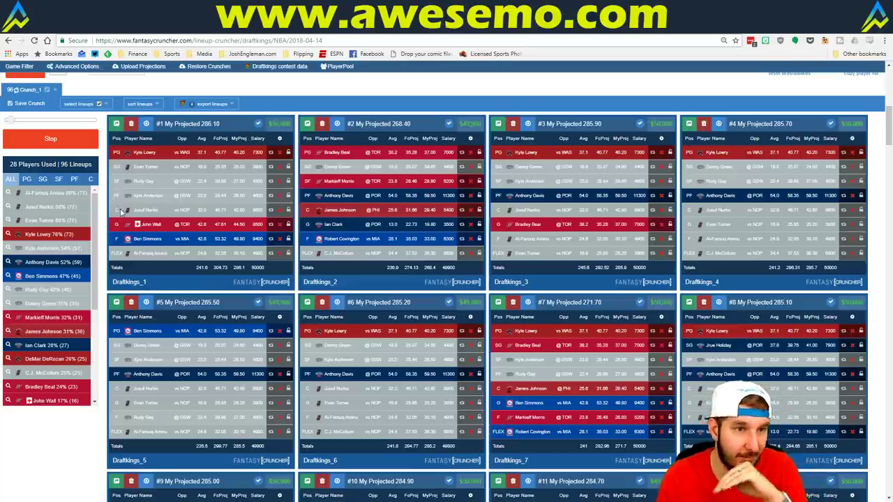
# Filter the DraftKings lineups to those containing Jusuf Nurkic, Kyle Lowry and C.J. McCollum, checking against the Excel projections.
pyautogui.click(8, 220)
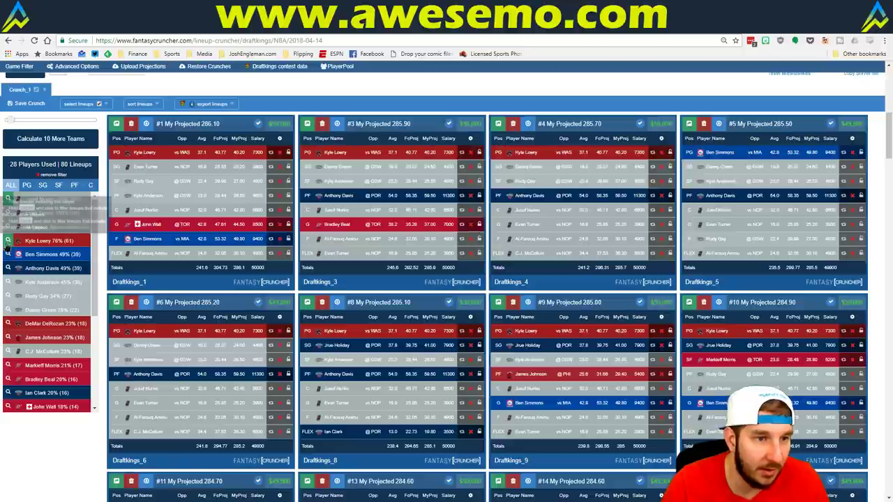
pyautogui.hotkey('alt', 'Tab')
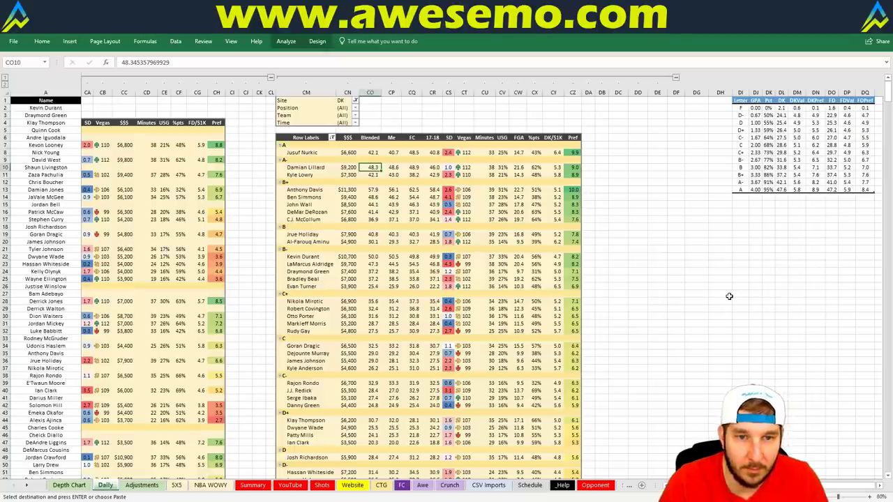
pyautogui.hotkey('alt', 'Tab')
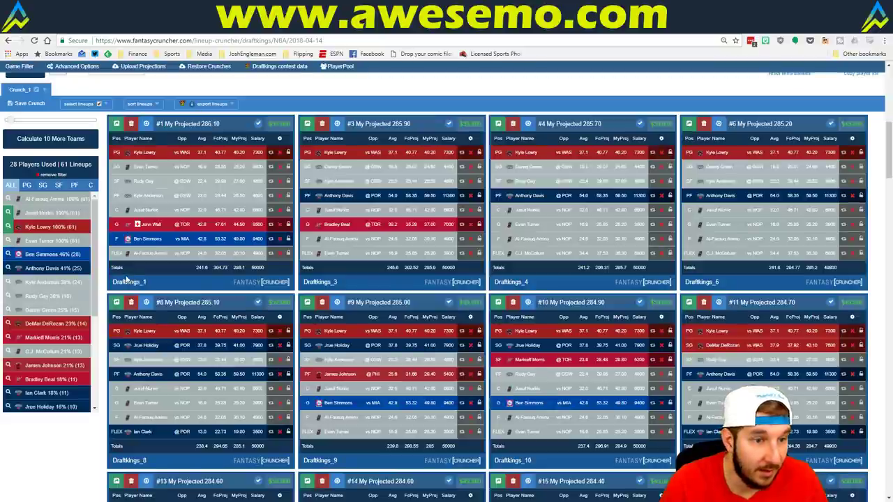
pyautogui.click(17, 339)
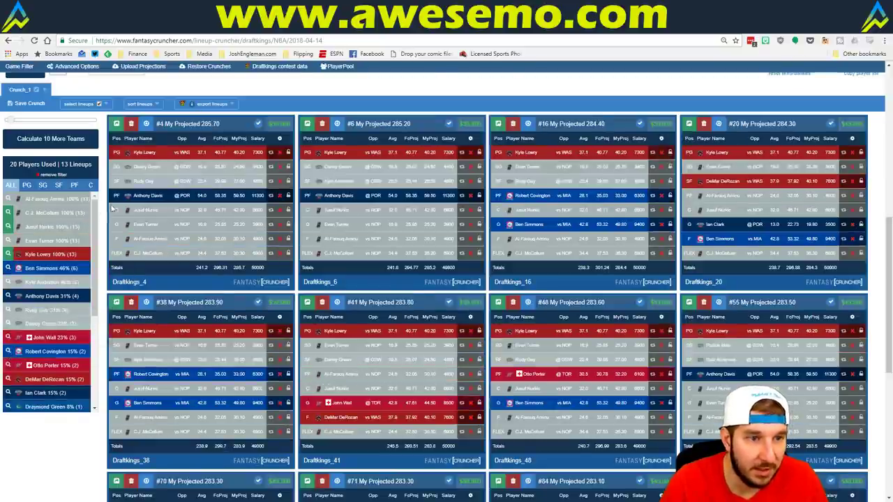
pyautogui.hotkey('alt', 'Tab')
pyautogui.hotkey('alt', 'Tab')
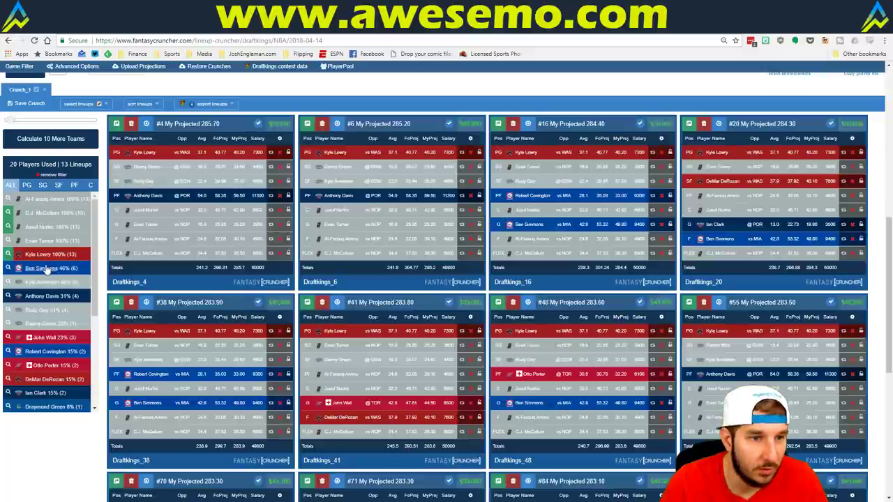
# Narrow the filtered DraftKings lineups further to those that also include Ben Simmons and Rudy Gay.
pyautogui.click(17, 241)
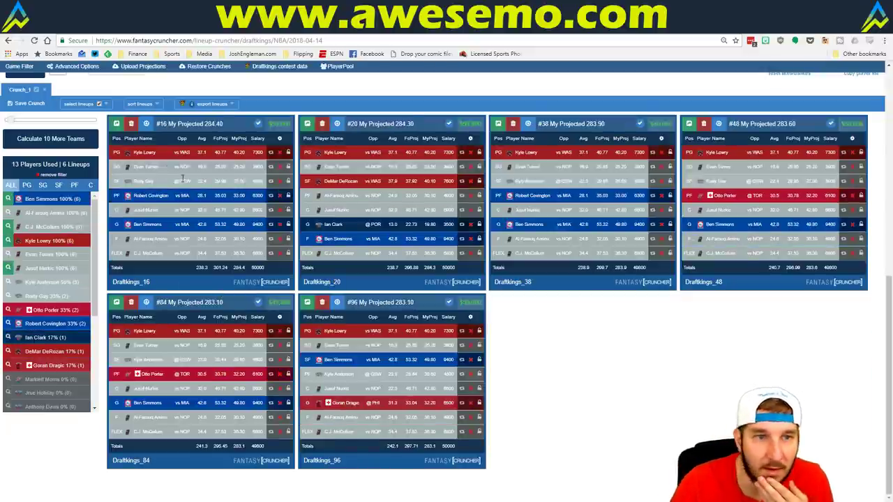
pyautogui.click(143, 112)
pyautogui.click(150, 139)
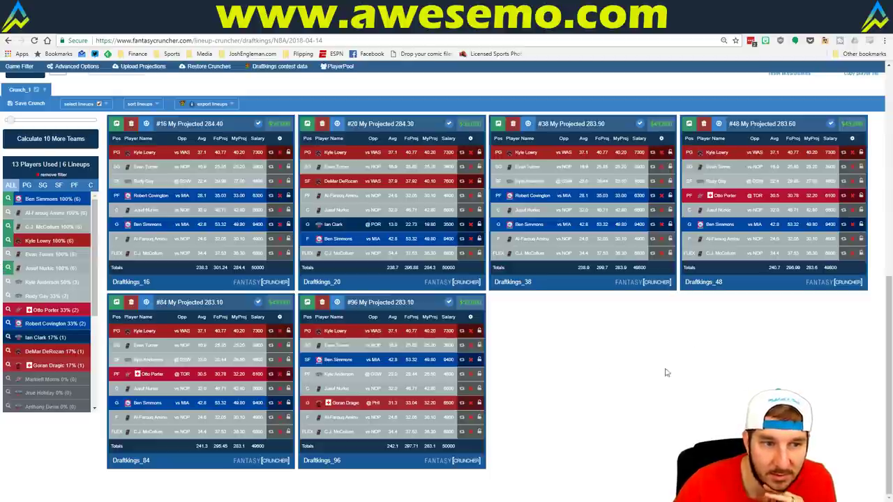
pyautogui.click(8, 297)
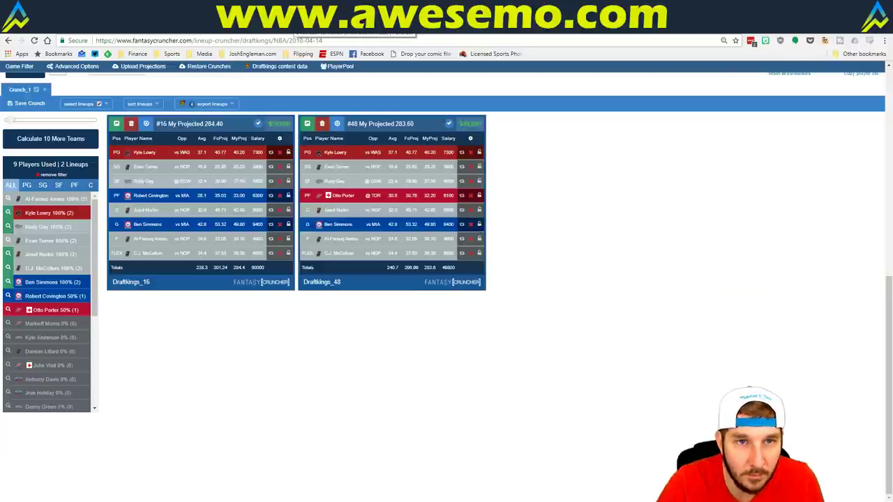
# Switch to the FanDuel page, go to fanduel.com/awesemo and temporarily disable strict blocking for wlfanduel.adsrv.eacdn.com.
pyautogui.hotkey('ctrl', 'Tab')
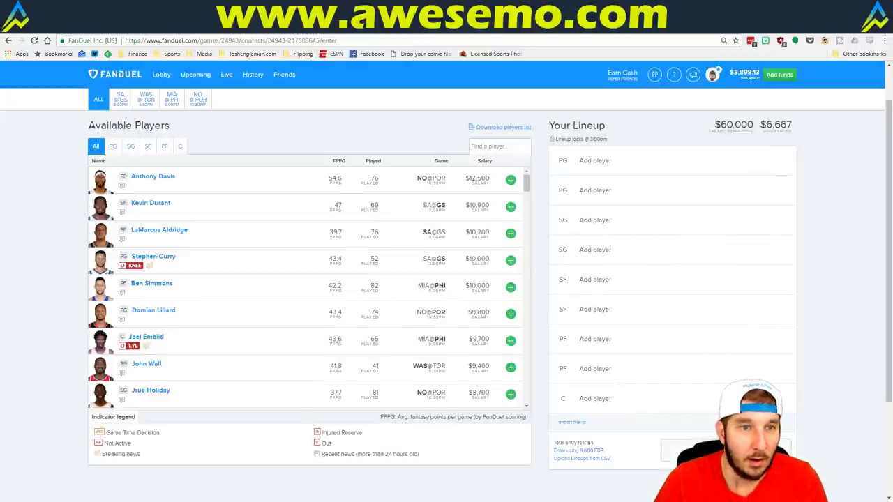
pyautogui.click(271, 41)
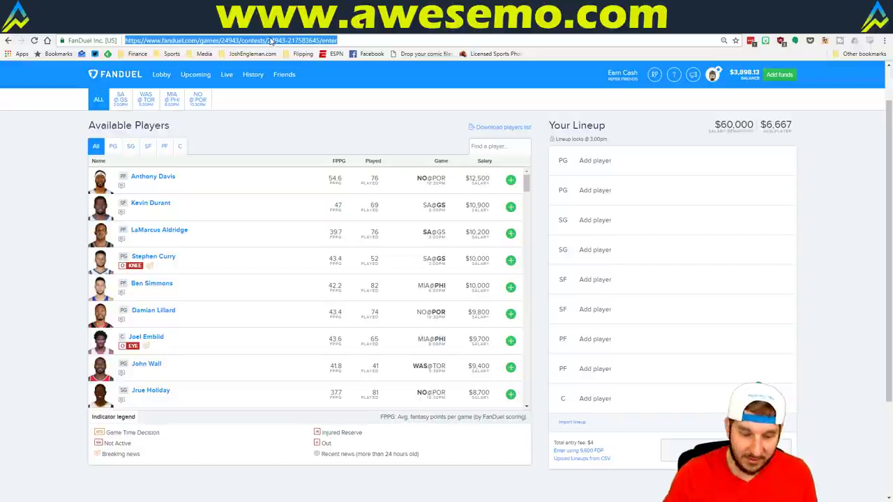
pyautogui.write('fanduel.com')
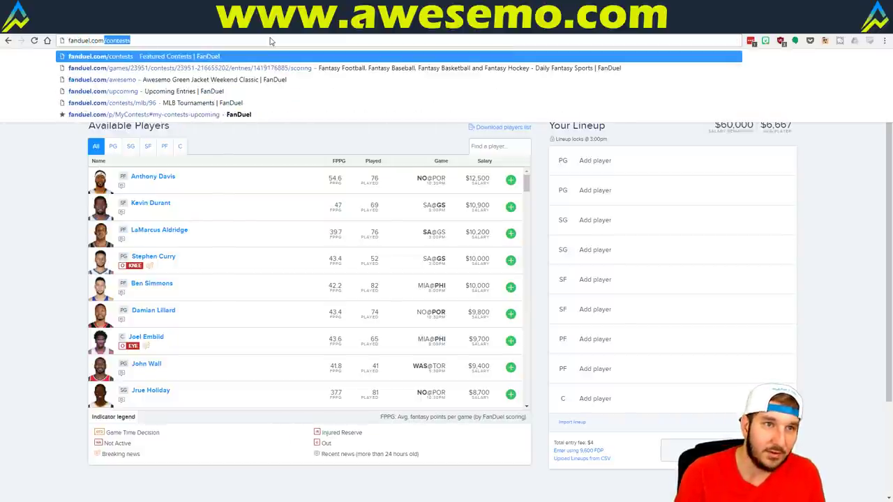
pyautogui.write('/awesemo')
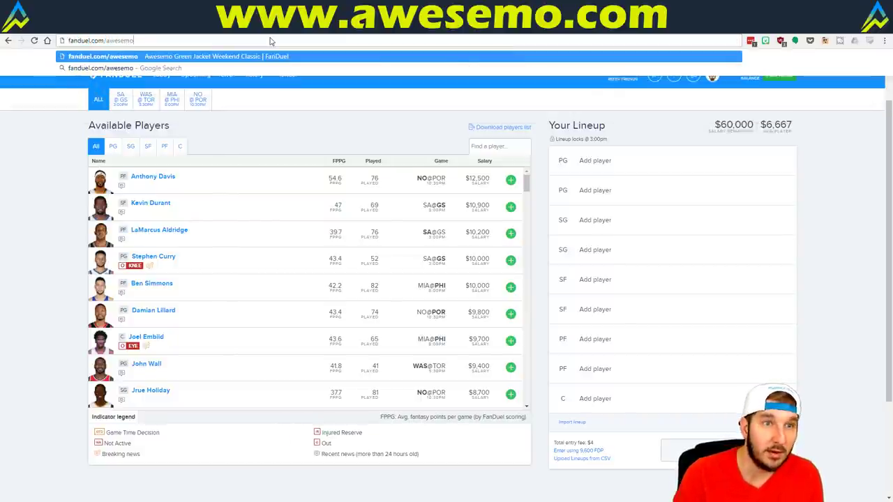
pyautogui.press('Return')
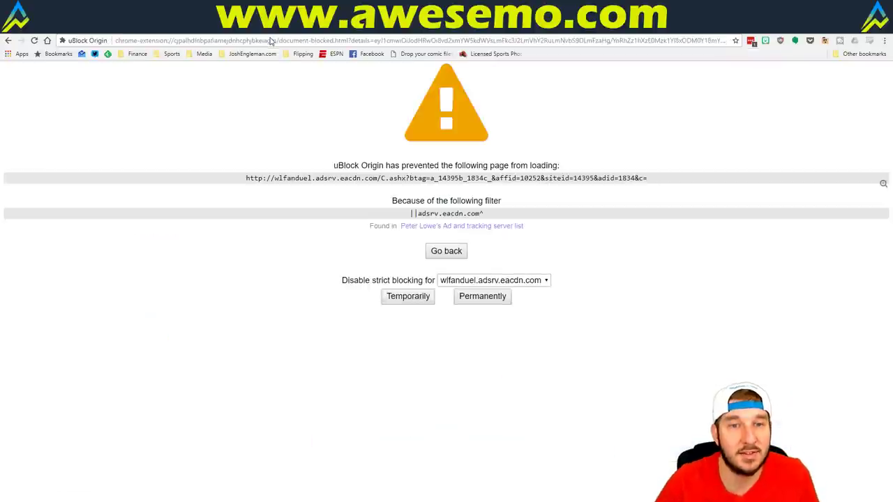
pyautogui.click(408, 297)
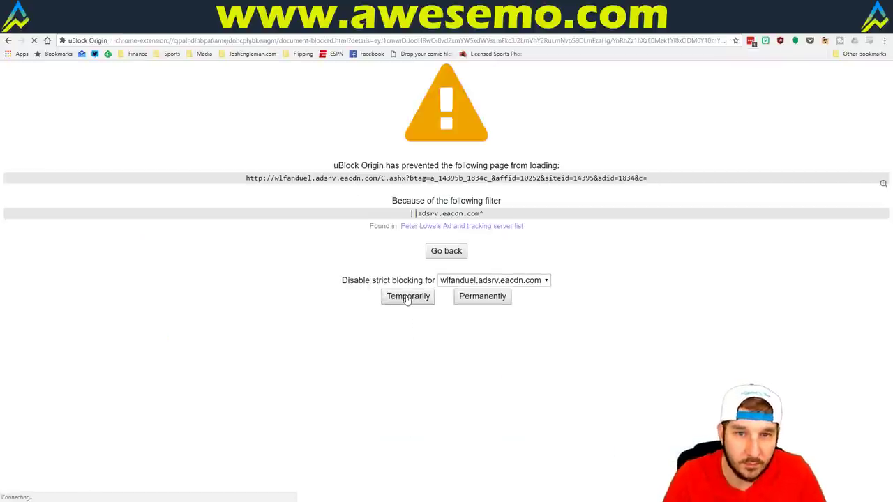